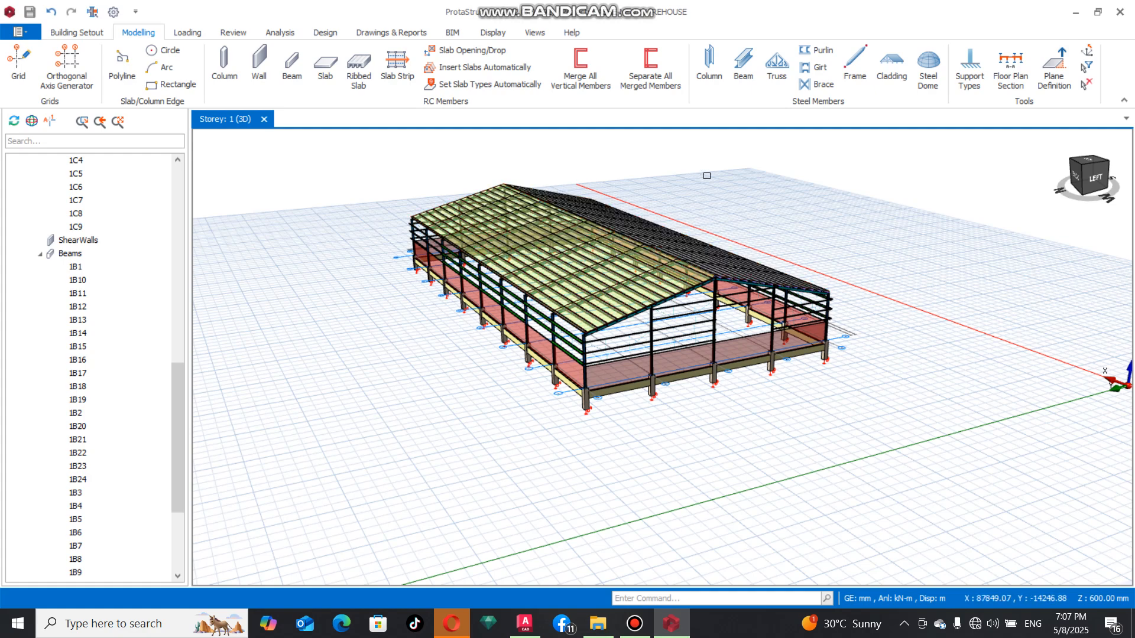
# In the building analysis materials, set the default concrete columns to C25/30 and apply it to all members of this material class in the storey
pyautogui.scroll(3, 598, 243)
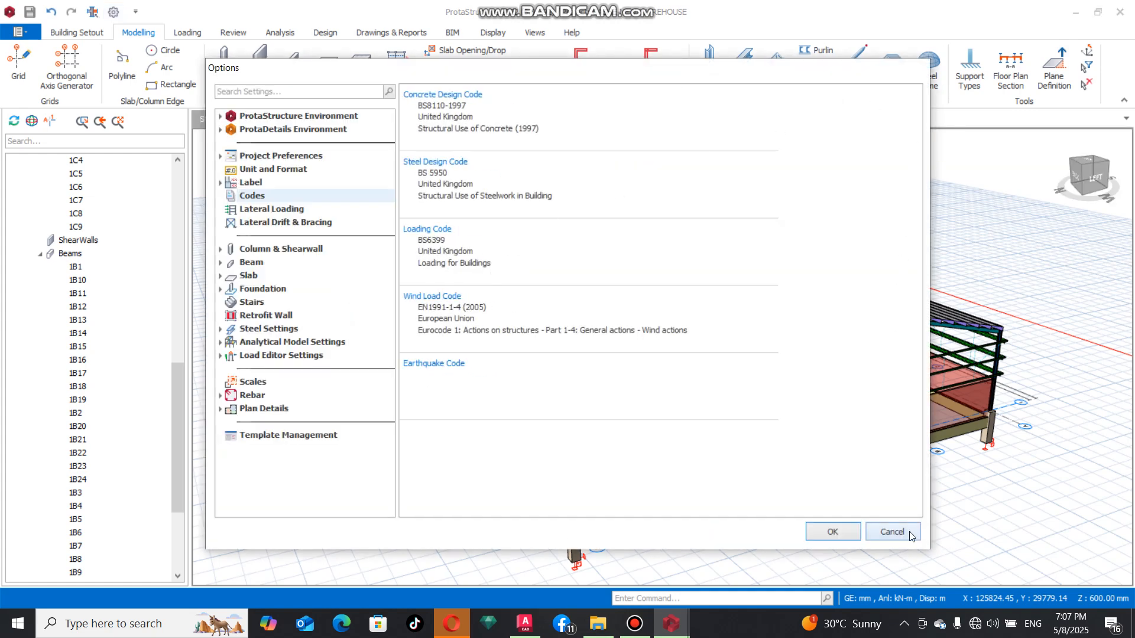
pyautogui.click(892, 532)
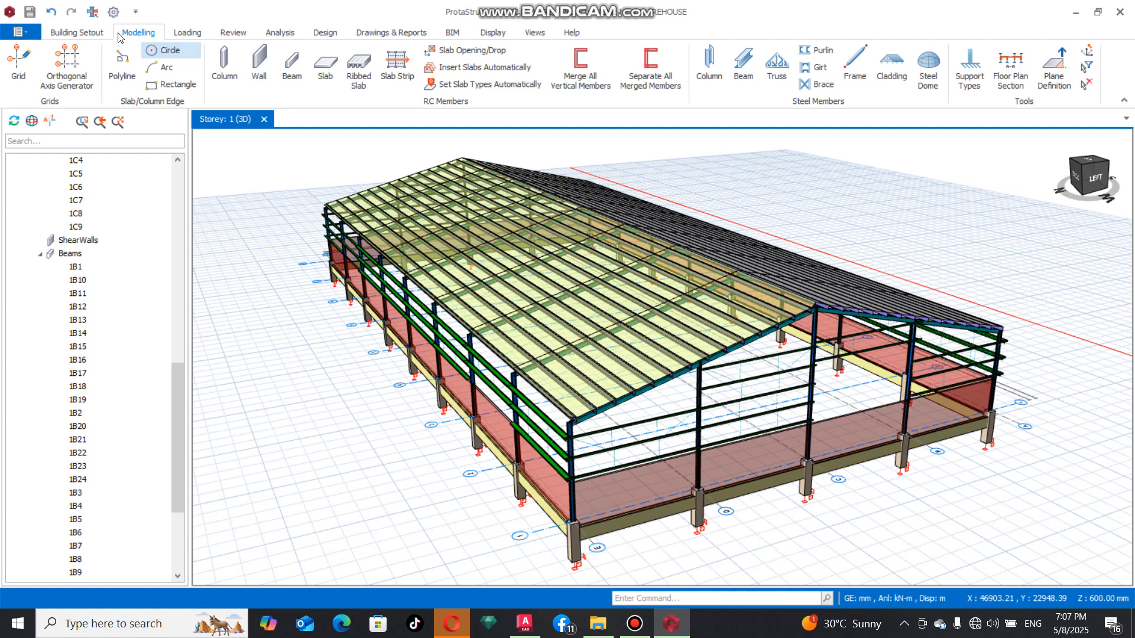
pyautogui.click(273, 33)
pyautogui.click(62, 65)
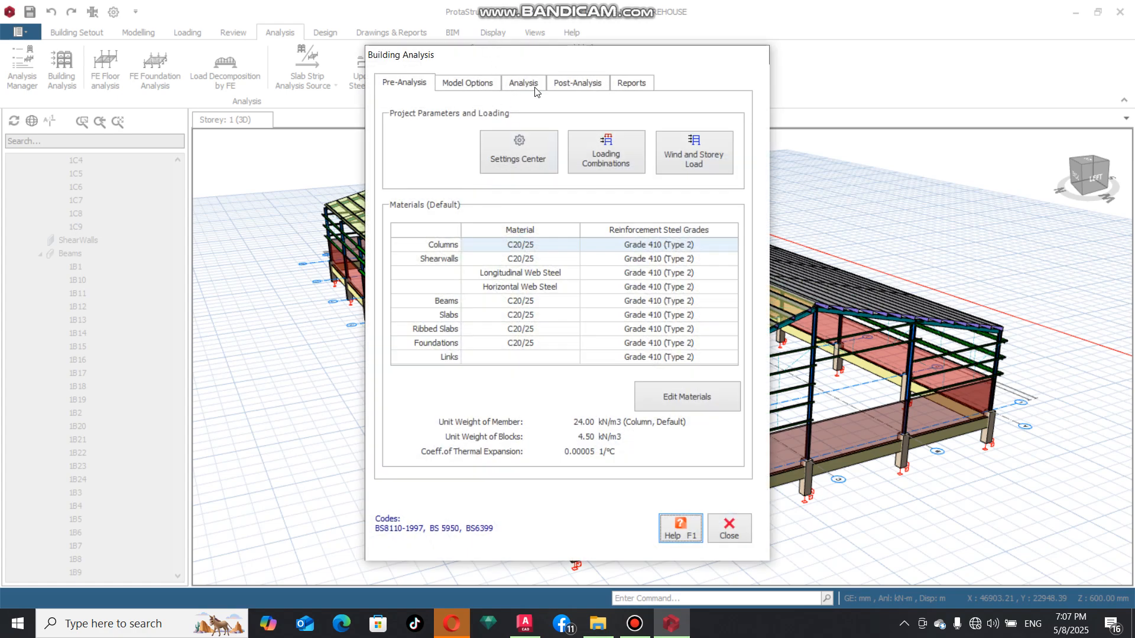
pyautogui.click(715, 402)
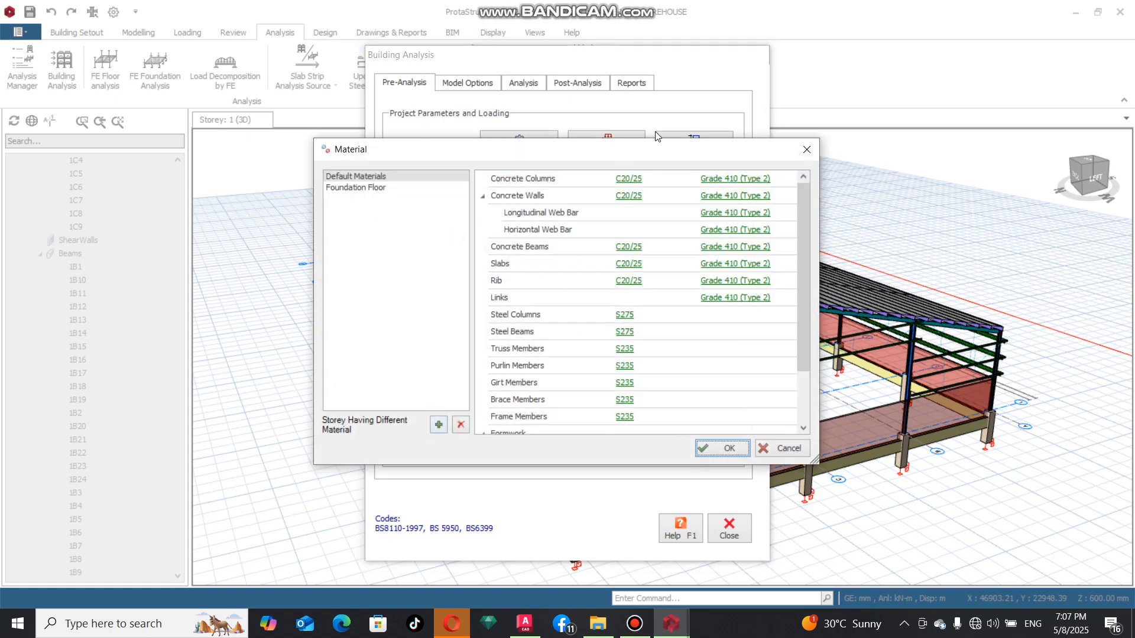
pyautogui.click(631, 185)
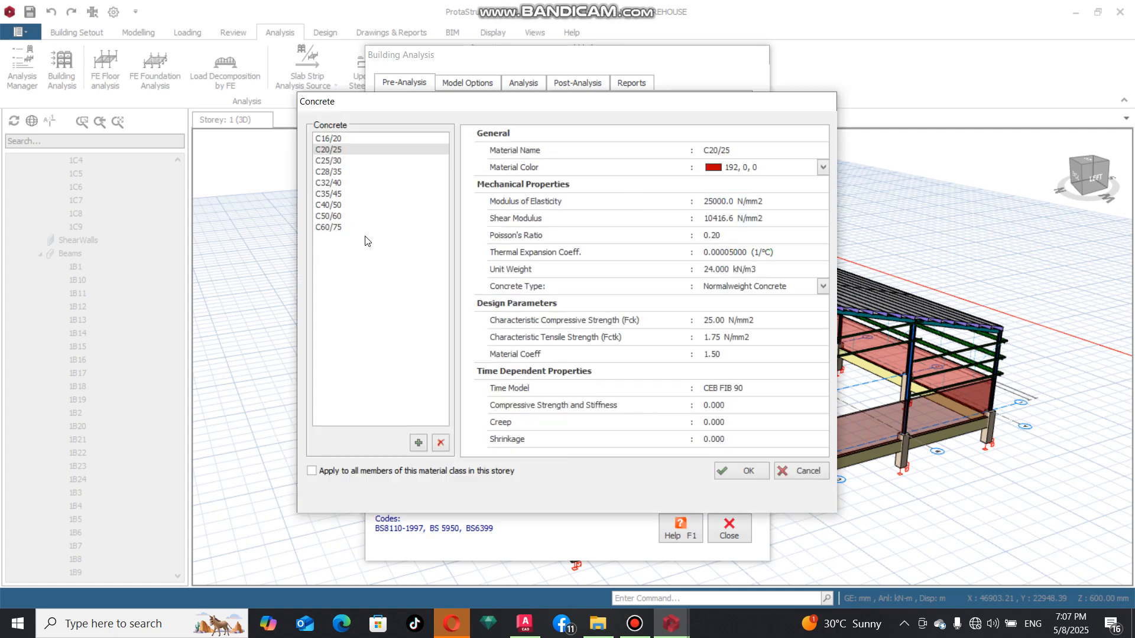
pyautogui.click(337, 161)
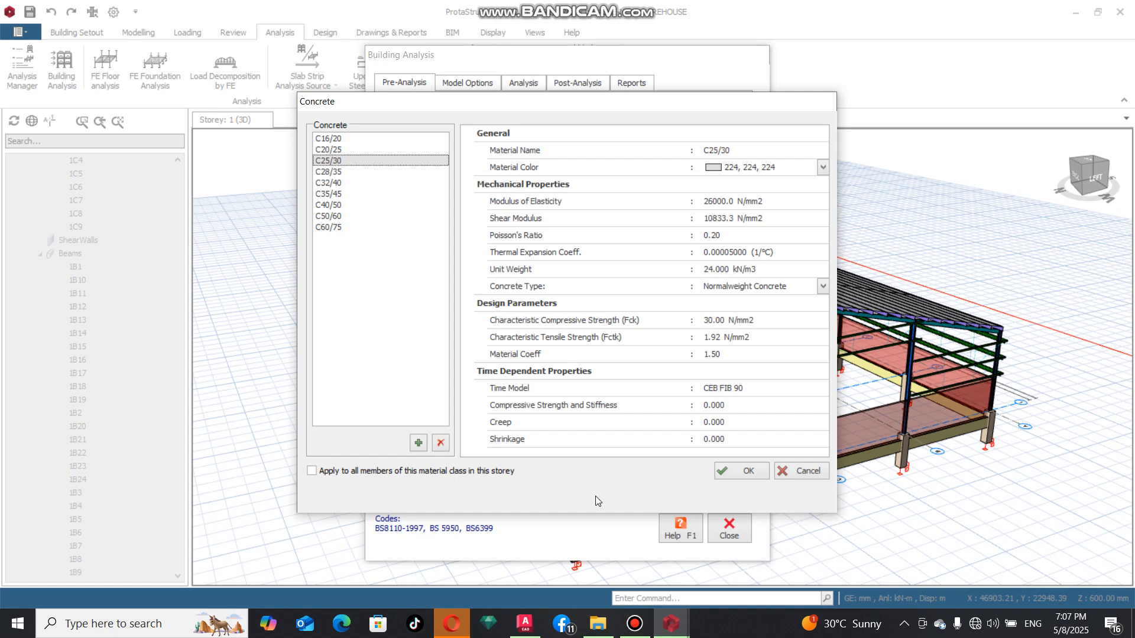
pyautogui.click(329, 471)
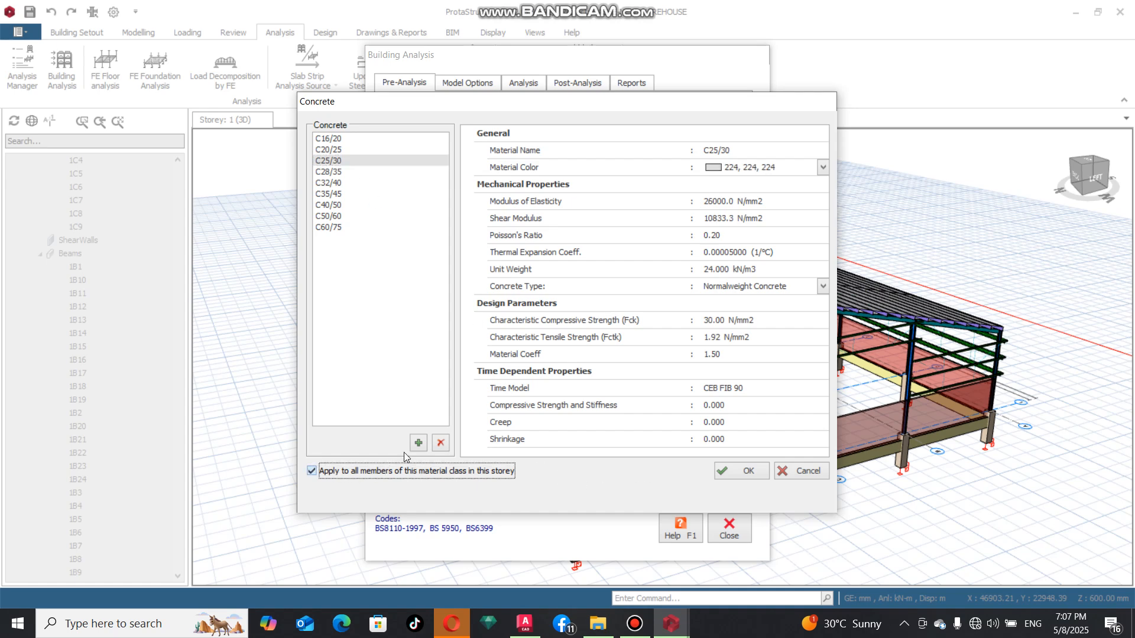
pyautogui.click(755, 471)
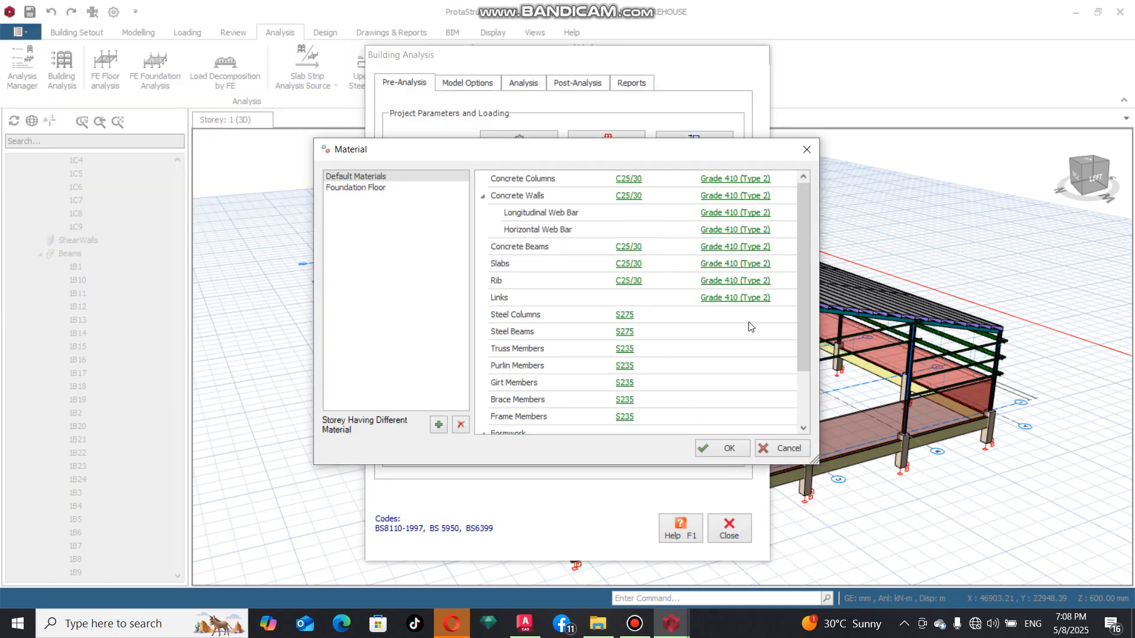
# Choose Grade 460 (Type 2) rebar for the concrete columns and apply it to all members of this material class in the storey
pyautogui.click(749, 185)
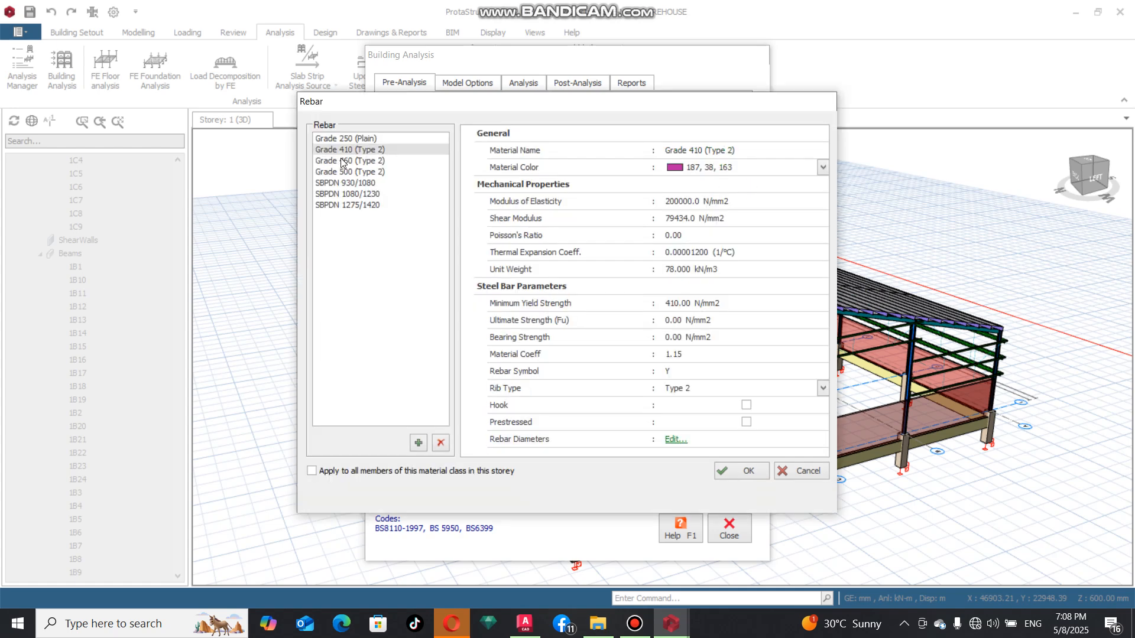
pyautogui.click(360, 166)
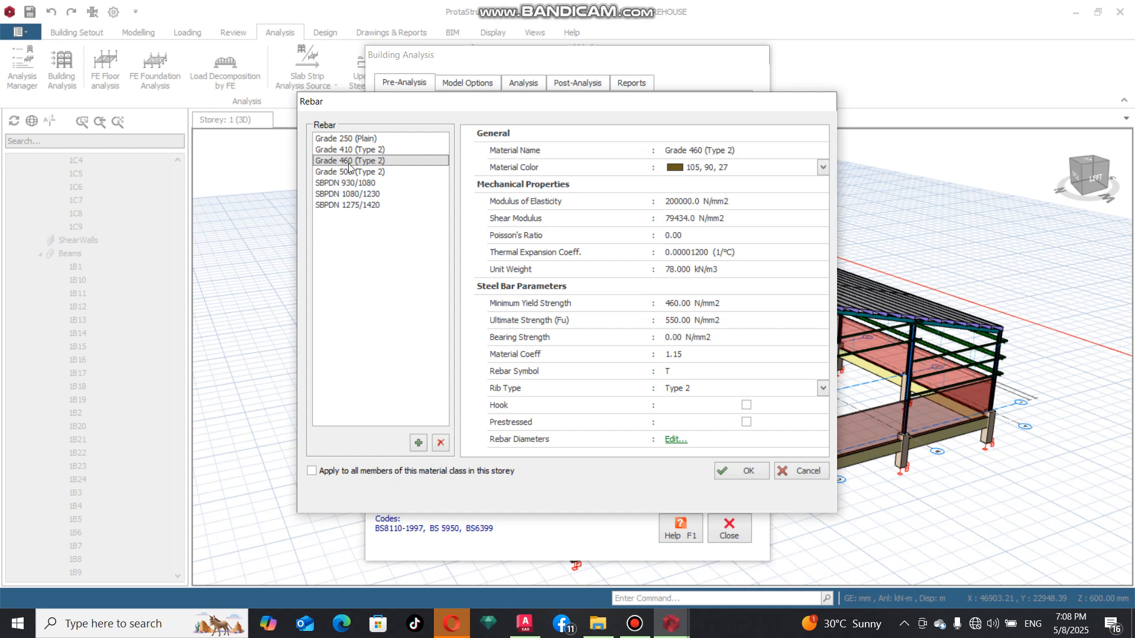
pyautogui.click(334, 472)
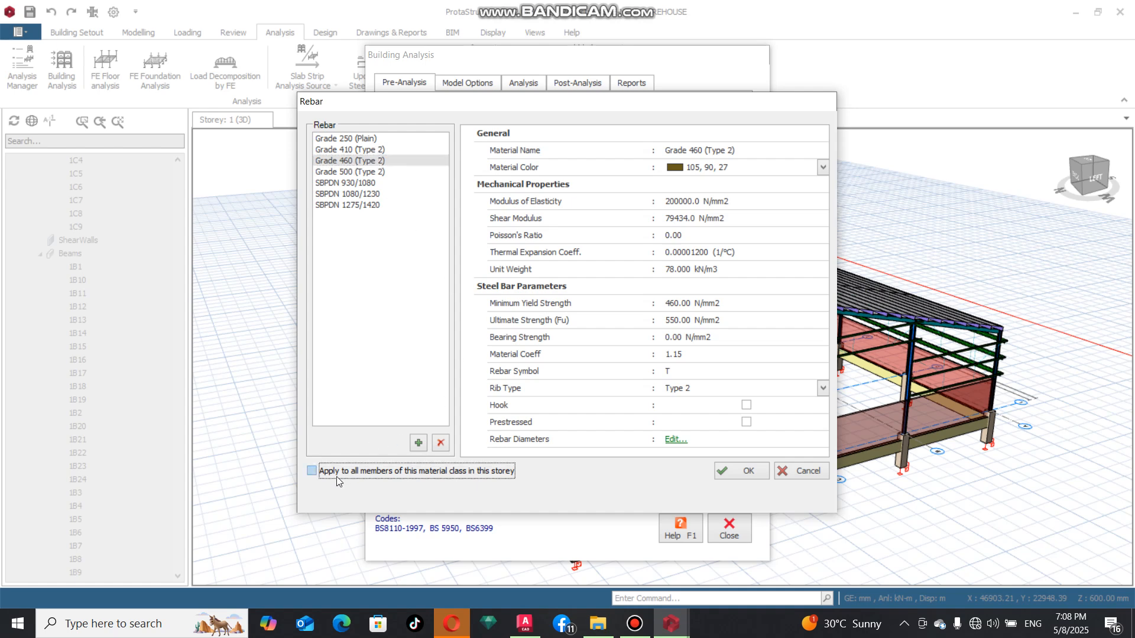
# In the Grade 460 rebar diameter table, disable the 10, 20, 25, 32 and 40 mm bars for columns
pyautogui.click(674, 442)
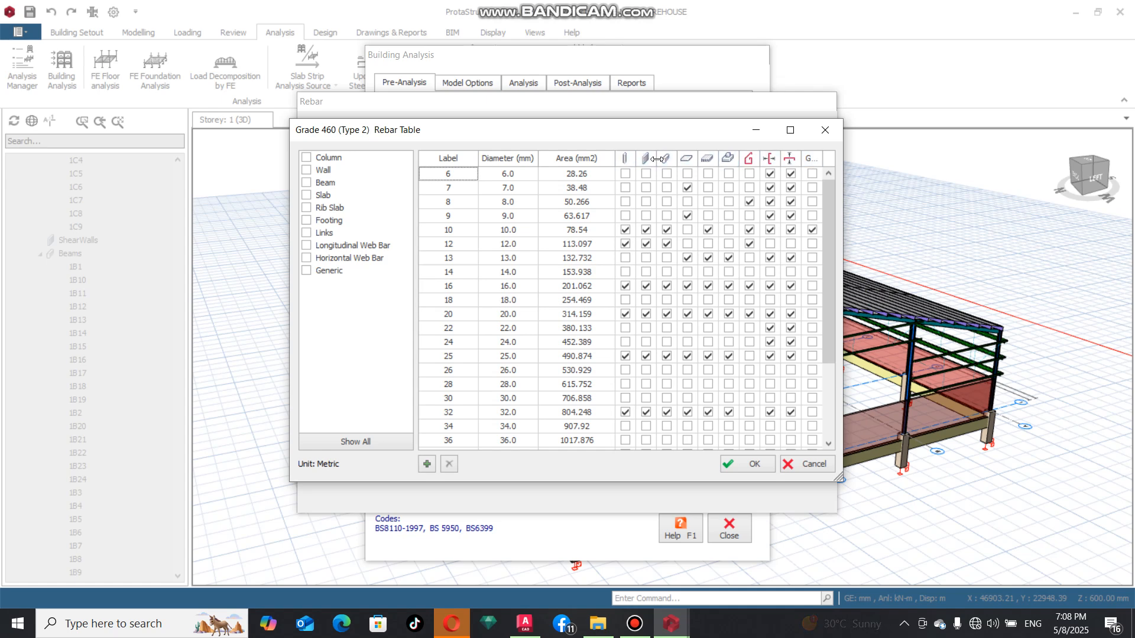
pyautogui.click(626, 231)
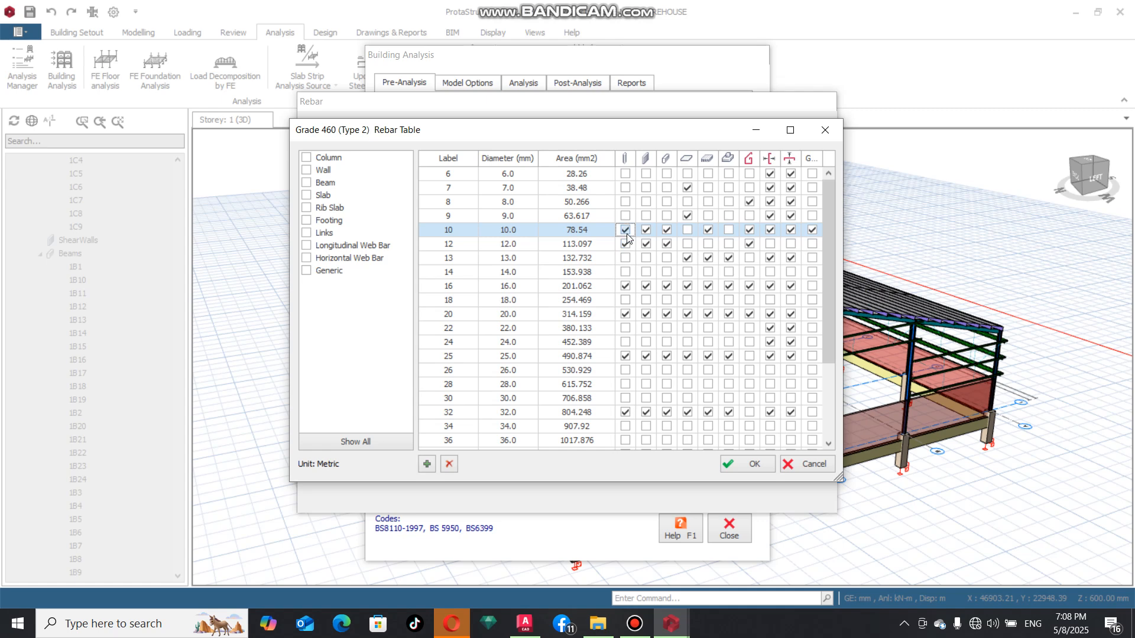
pyautogui.click(625, 286)
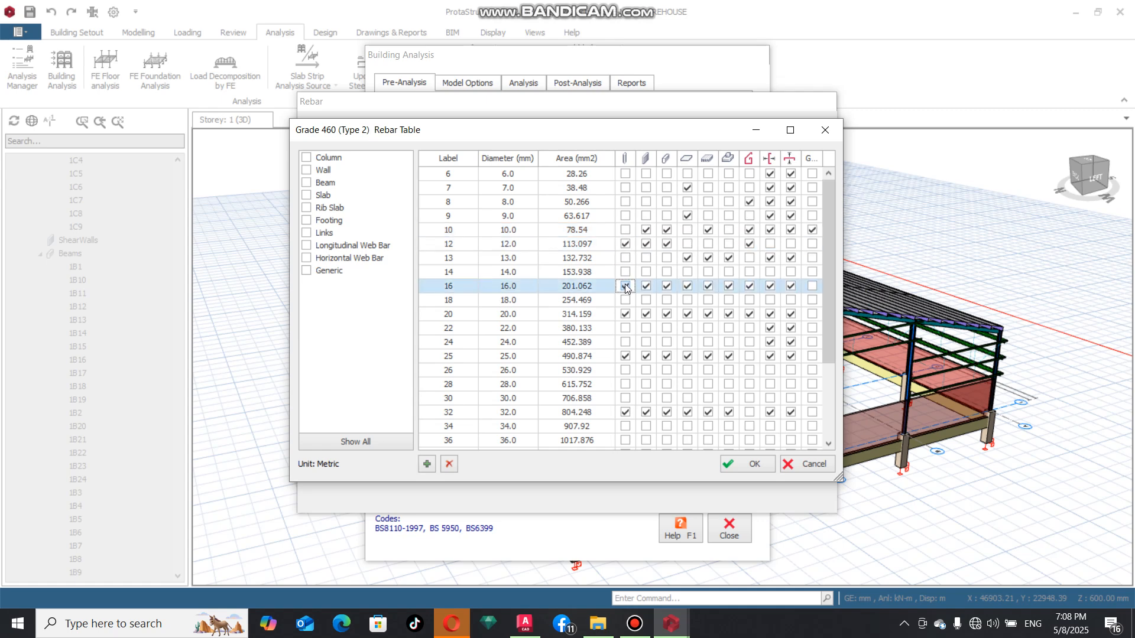
pyautogui.click(626, 314)
pyautogui.click(626, 355)
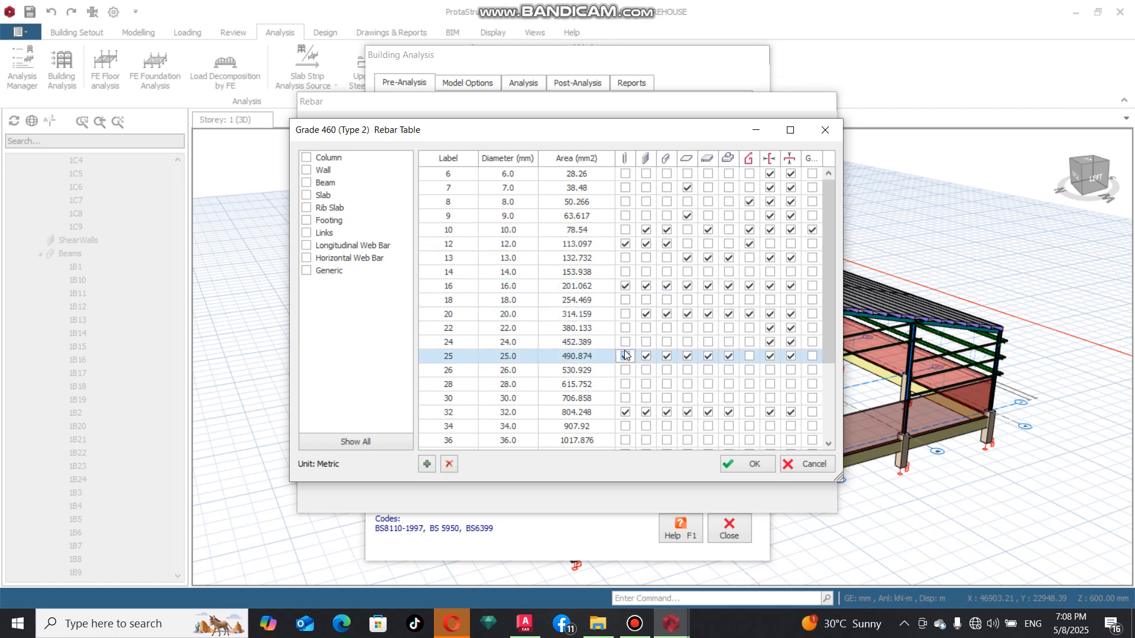
pyautogui.click(626, 412)
pyautogui.scroll(-3, 629, 408)
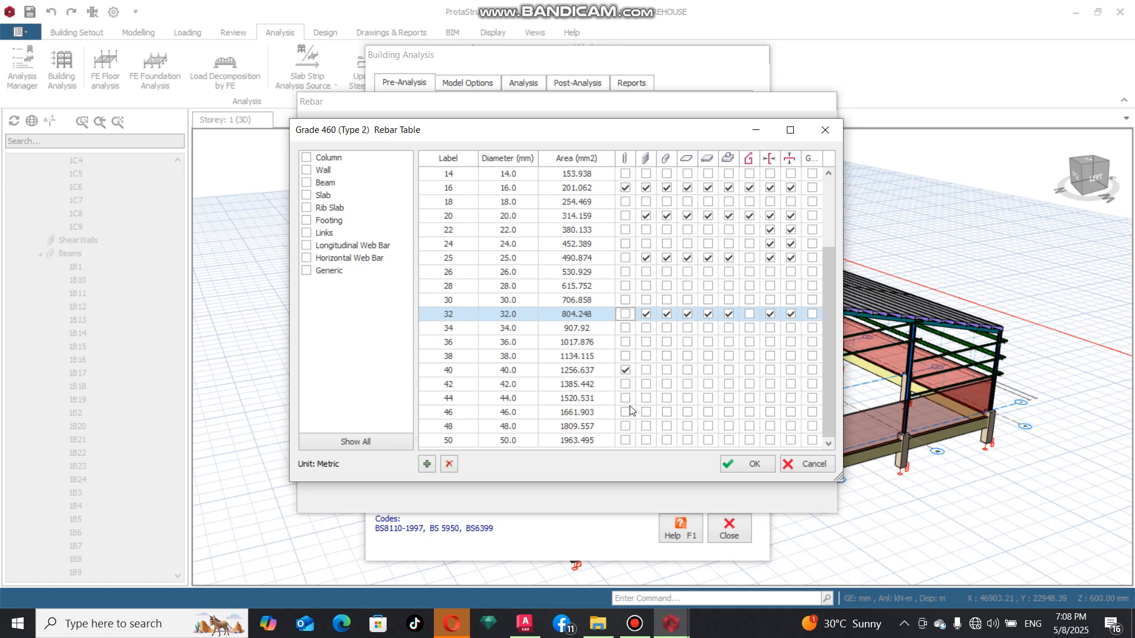
pyautogui.click(626, 370)
pyautogui.scroll(3, 629, 366)
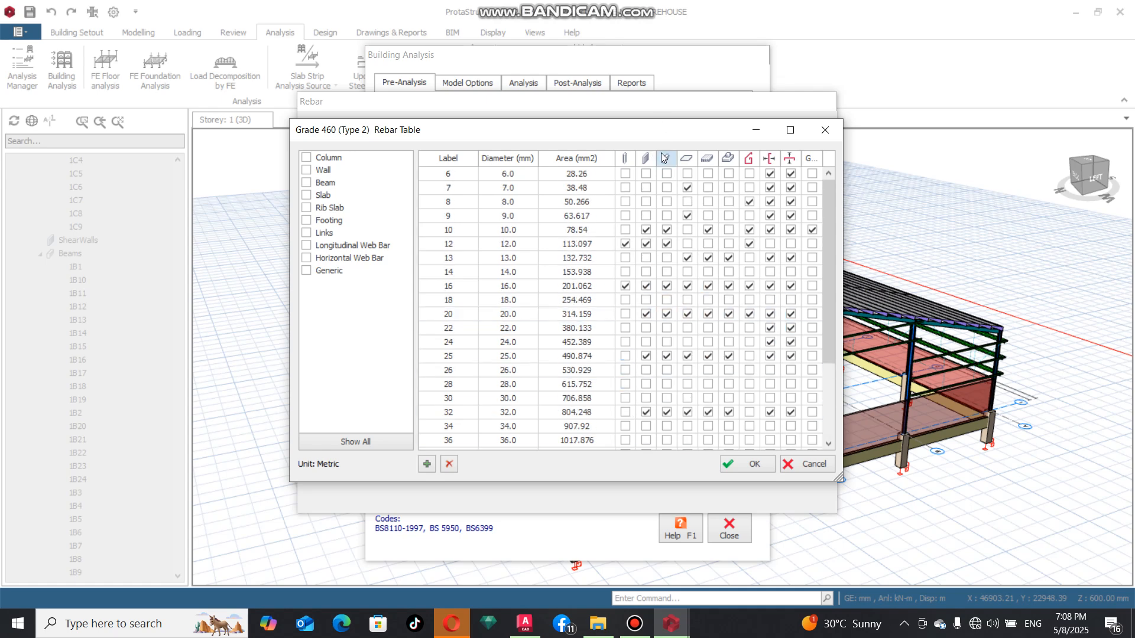
# Disable the 10, 20, 25 and 32 mm bars for beams in the rebar table
pyautogui.click(667, 230)
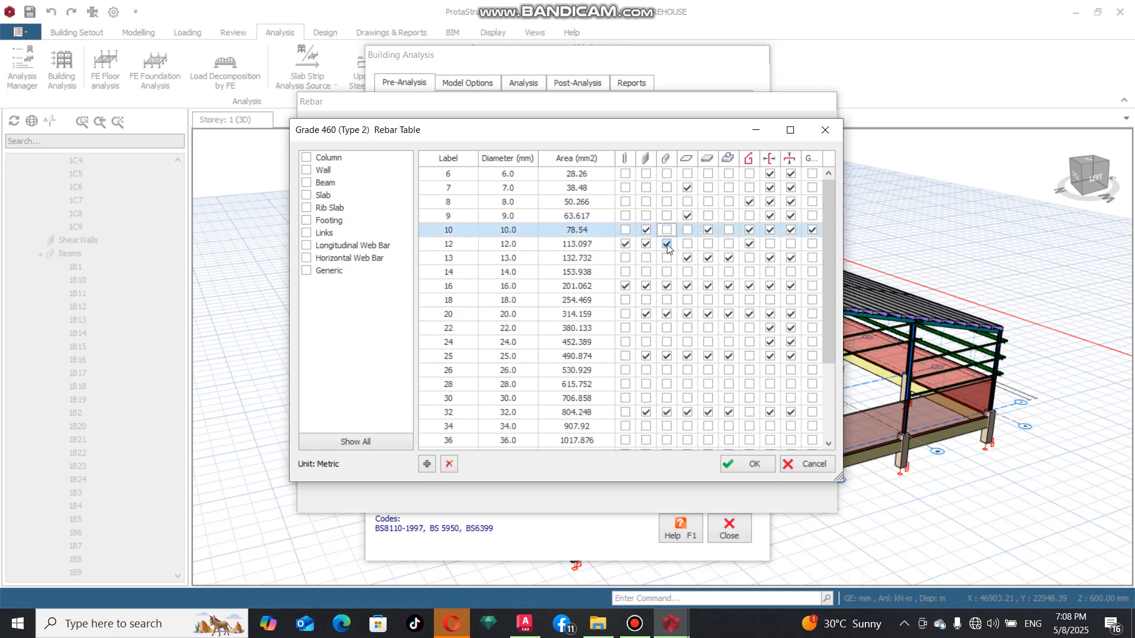
pyautogui.click(666, 286)
pyautogui.click(667, 314)
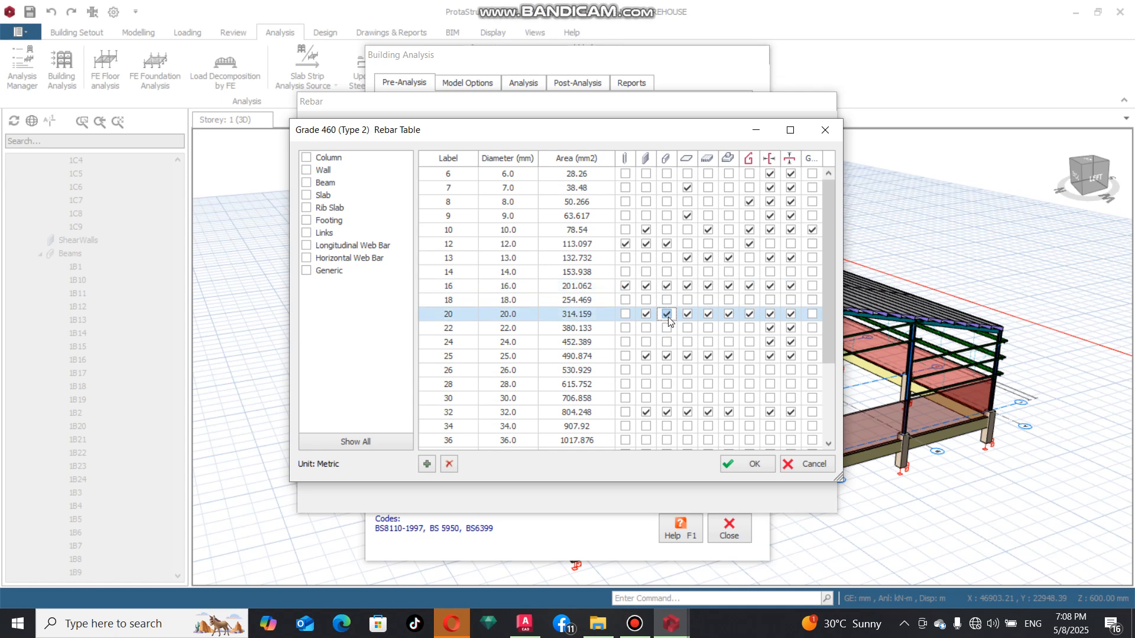
pyautogui.click(667, 356)
pyautogui.click(668, 356)
pyautogui.click(667, 412)
pyautogui.scroll(-2, 667, 327)
pyautogui.scroll(2, 680, 334)
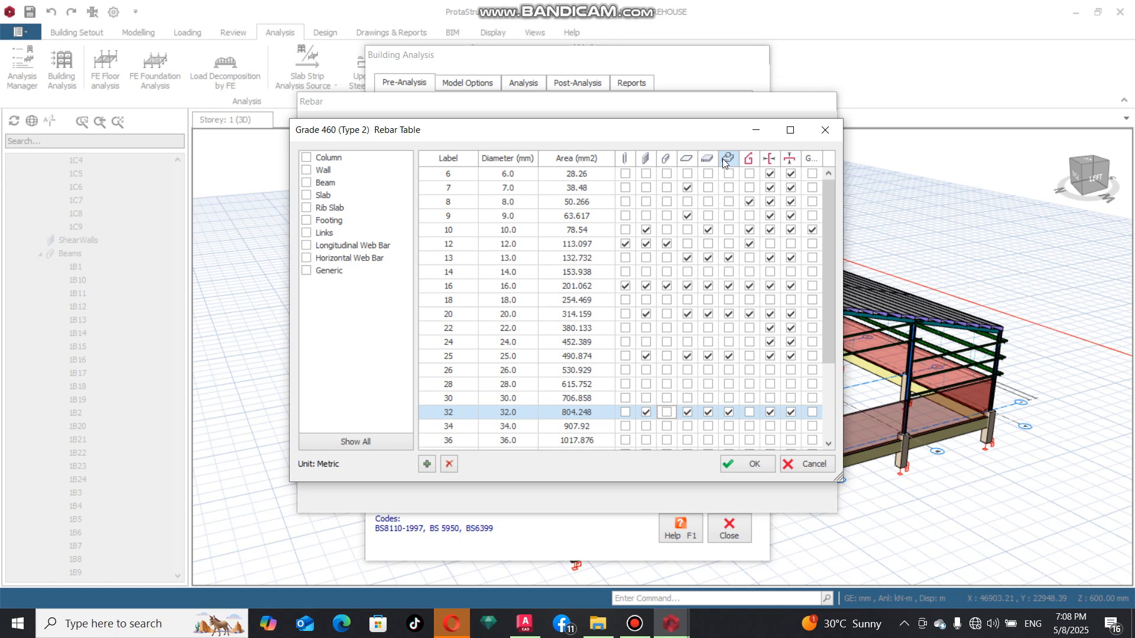
# For footings in the rebar table, disable the 13, 20, 25 and 32 mm bars and enable the 12 mm bar
pyautogui.click(731, 259)
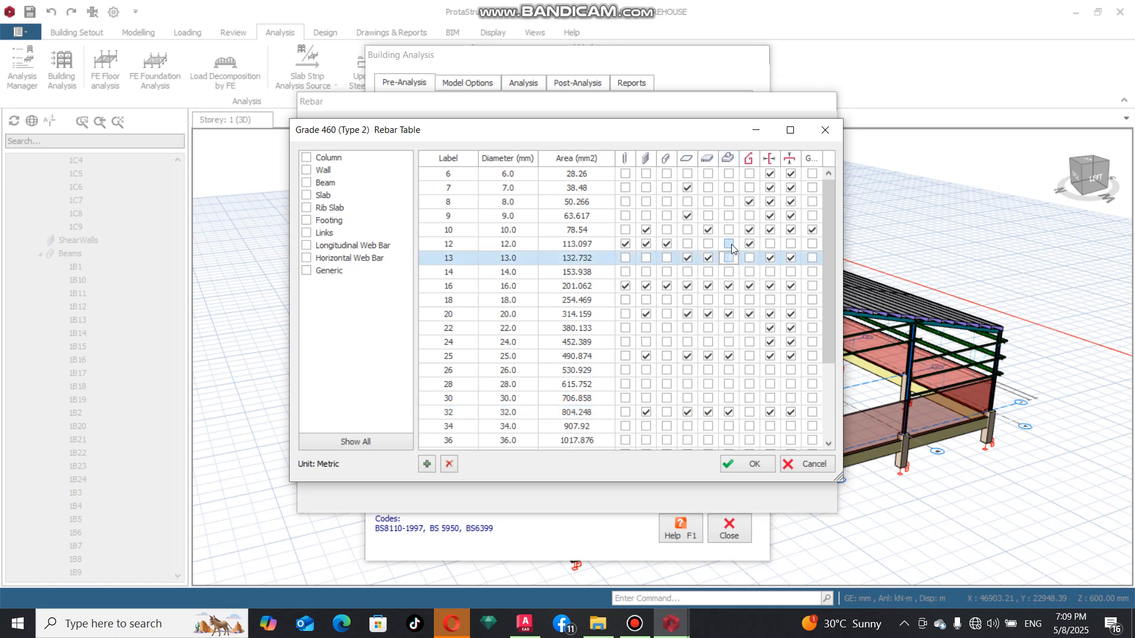
pyautogui.click(730, 244)
pyautogui.click(731, 286)
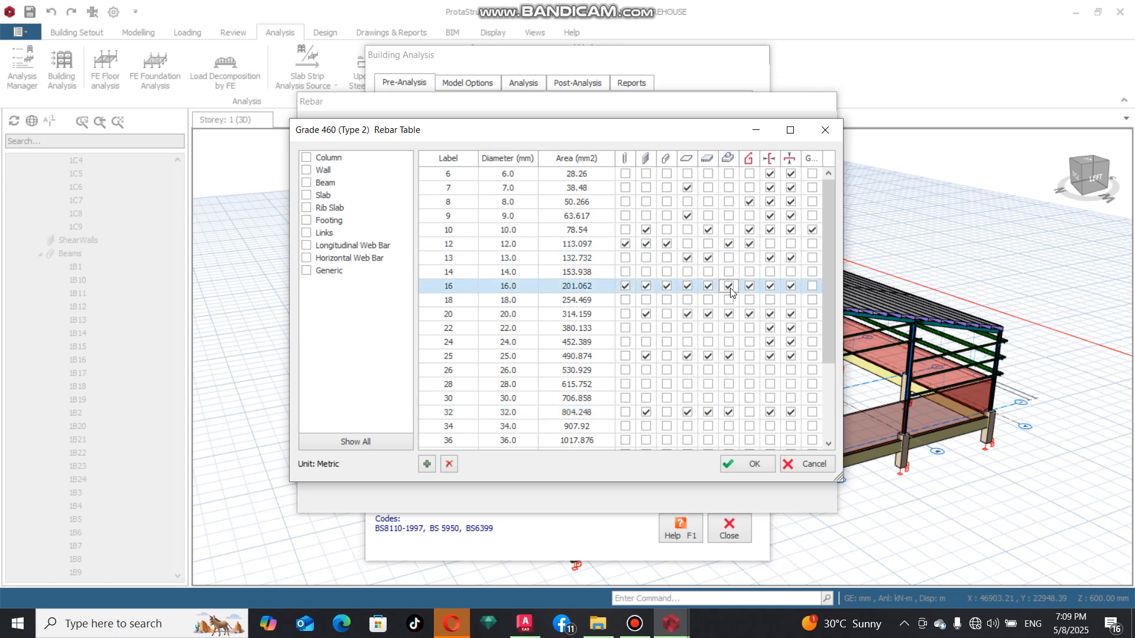
pyautogui.click(729, 315)
pyautogui.click(728, 356)
pyautogui.click(729, 412)
pyautogui.scroll(-3, 729, 418)
pyautogui.scroll(3, 748, 355)
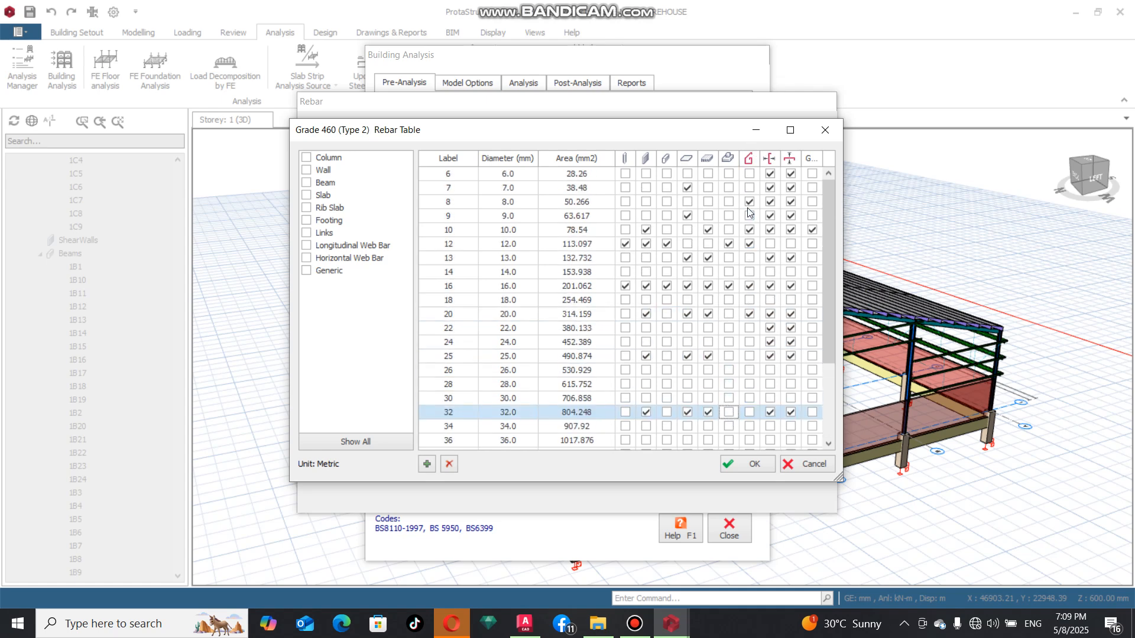
# Disable the 16 and 20 mm bars for links in the rebar table and accept the rebar and material changes
pyautogui.click(749, 202)
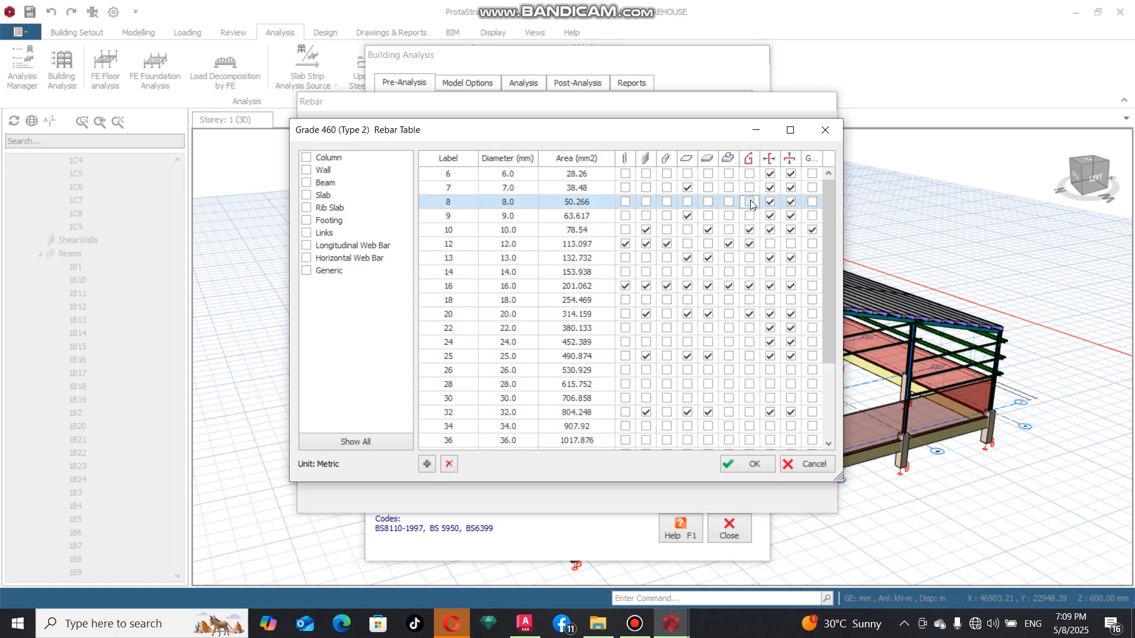
pyautogui.click(750, 230)
pyautogui.click(750, 245)
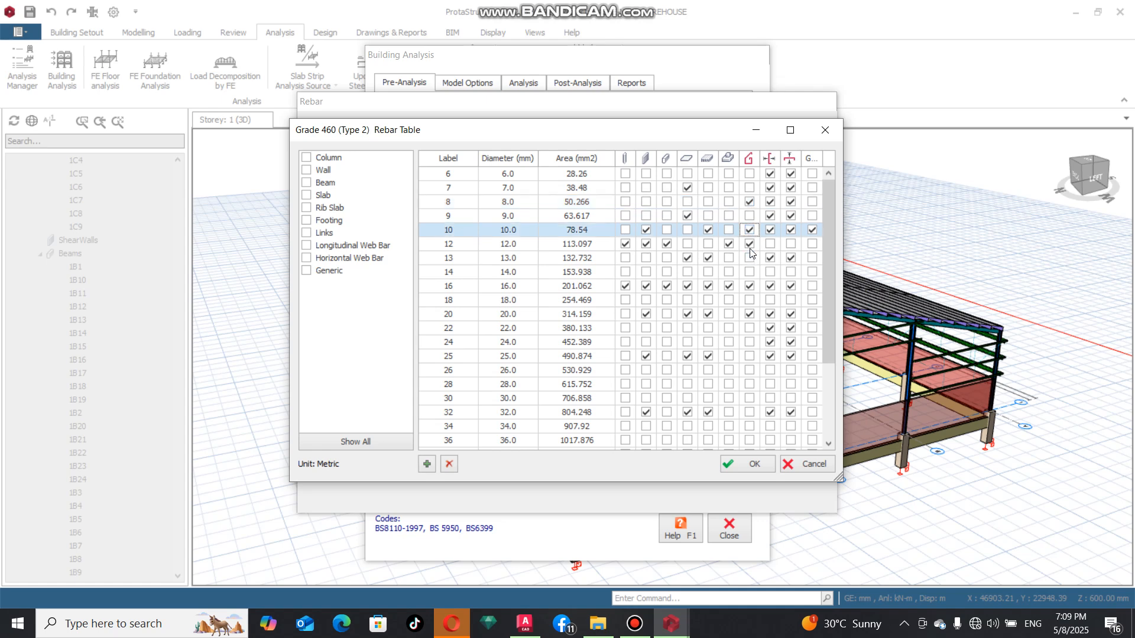
pyautogui.click(750, 287)
pyautogui.click(750, 314)
pyautogui.scroll(-3, 751, 299)
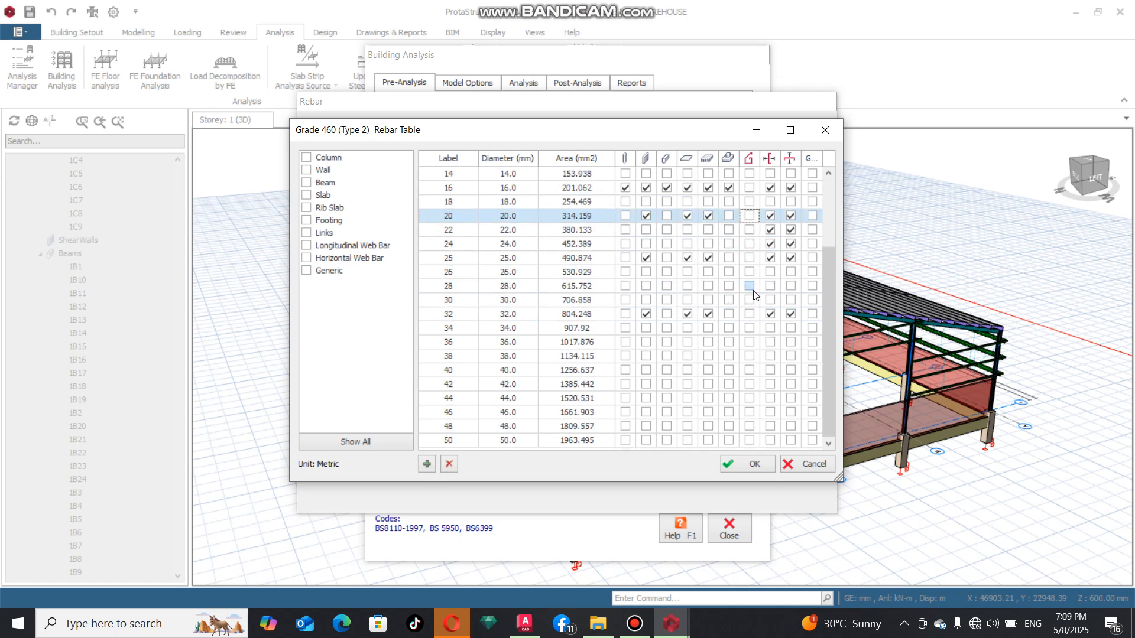
pyautogui.click(753, 466)
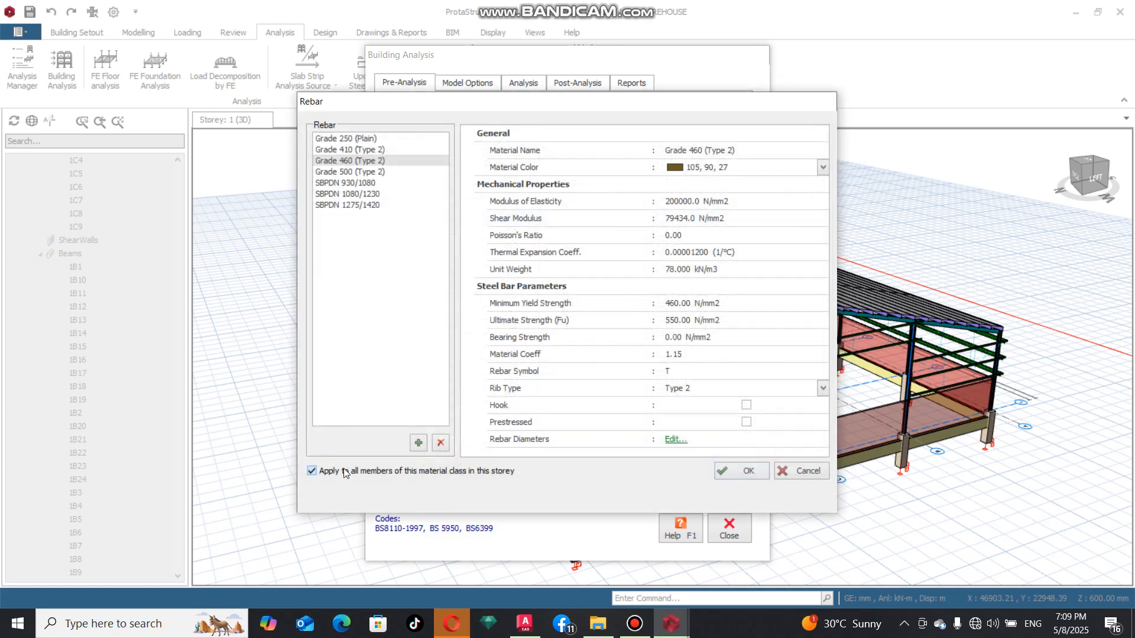
pyautogui.click(734, 470)
pyautogui.click(722, 450)
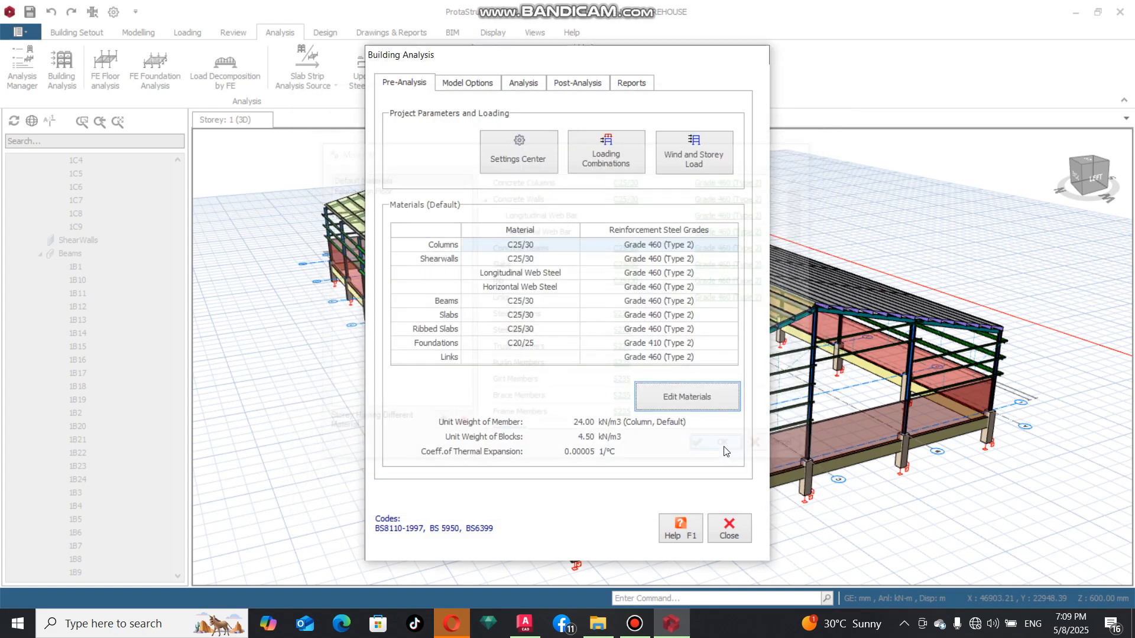
# In the general foundation settings, set the minimum footing width to 1200 mm and the minimum pad base depth to 300 mm
pyautogui.click(538, 154)
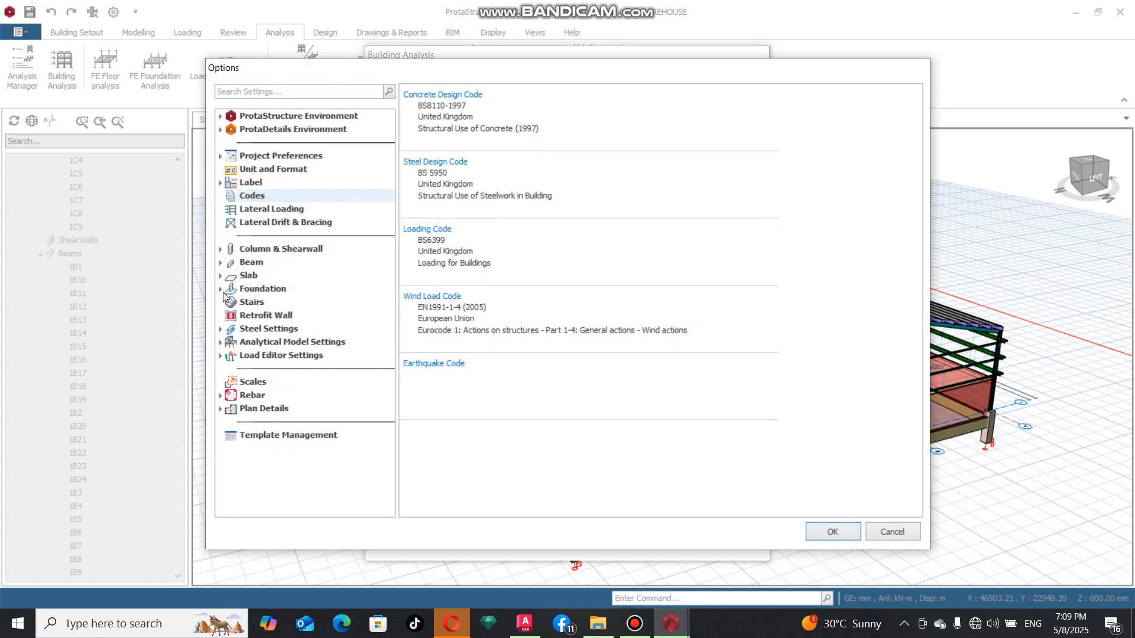
pyautogui.click(221, 289)
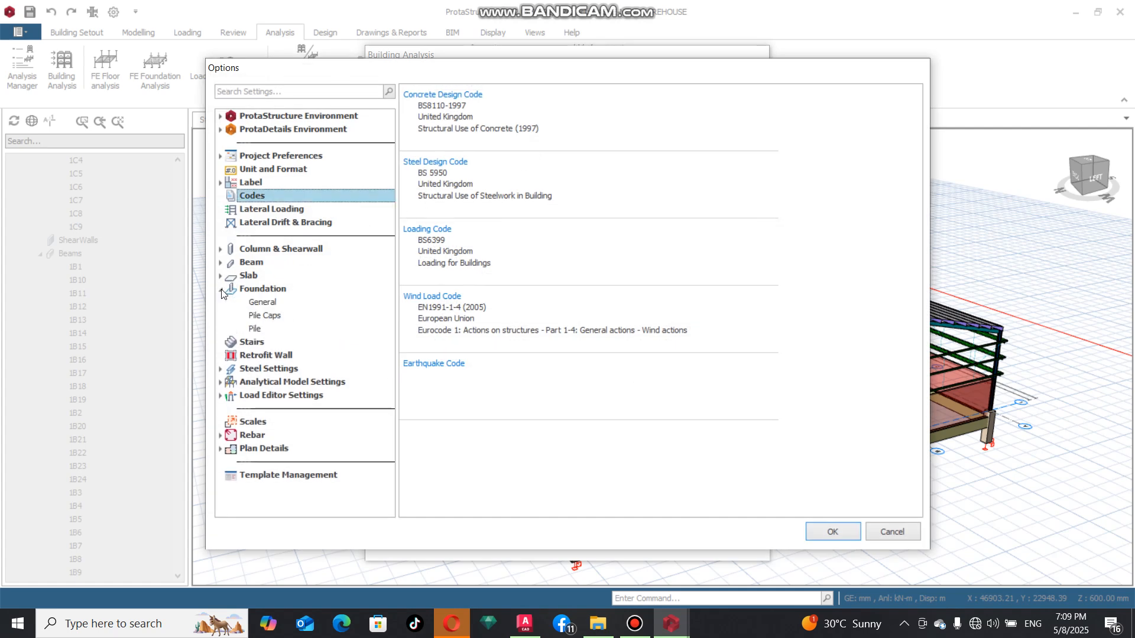
pyautogui.click(261, 303)
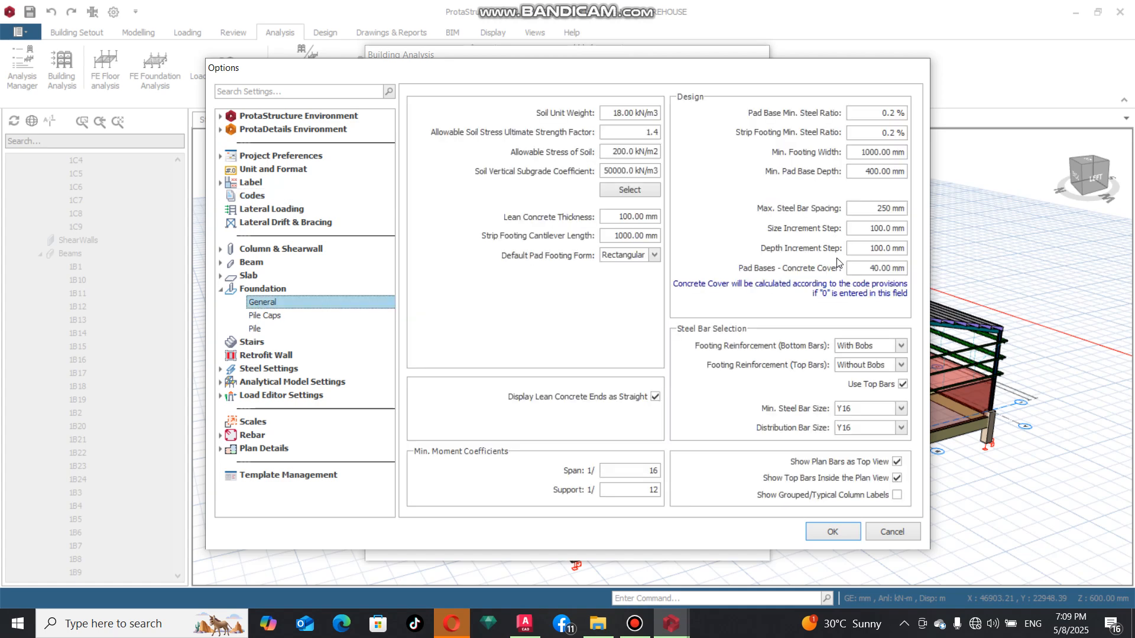
pyautogui.doubleClick(873, 151)
pyautogui.write('1200')
pyautogui.doubleClick(876, 171)
pyautogui.write('300')
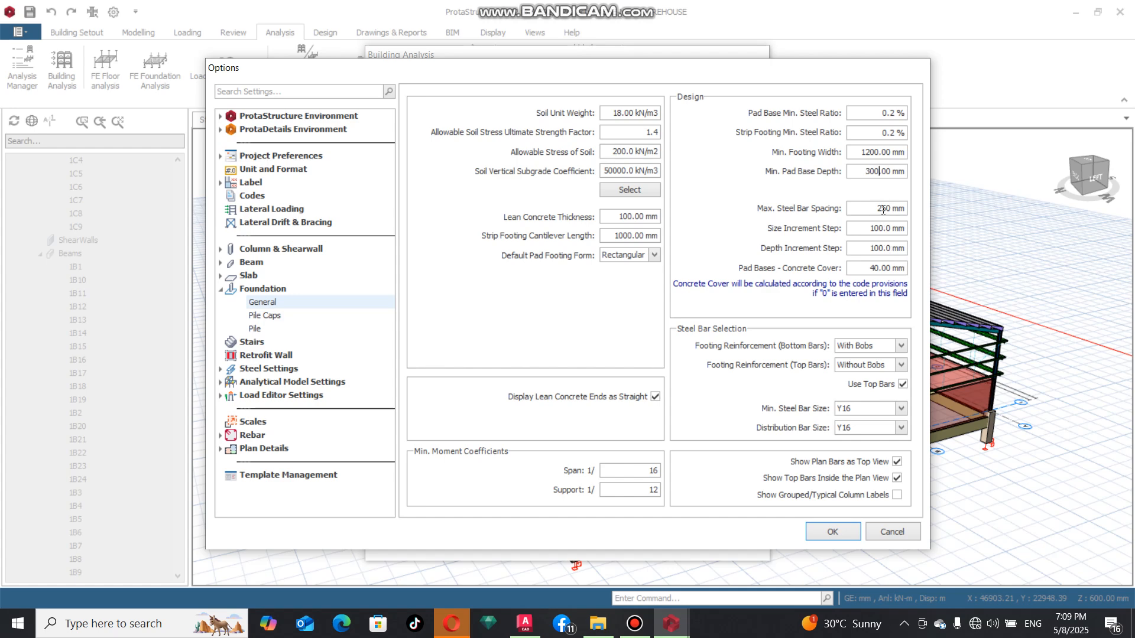
# Set the foundation's maximum steel bar spacing to 200 mm and the pad base concrete cover to 50 mm
pyautogui.doubleClick(878, 209)
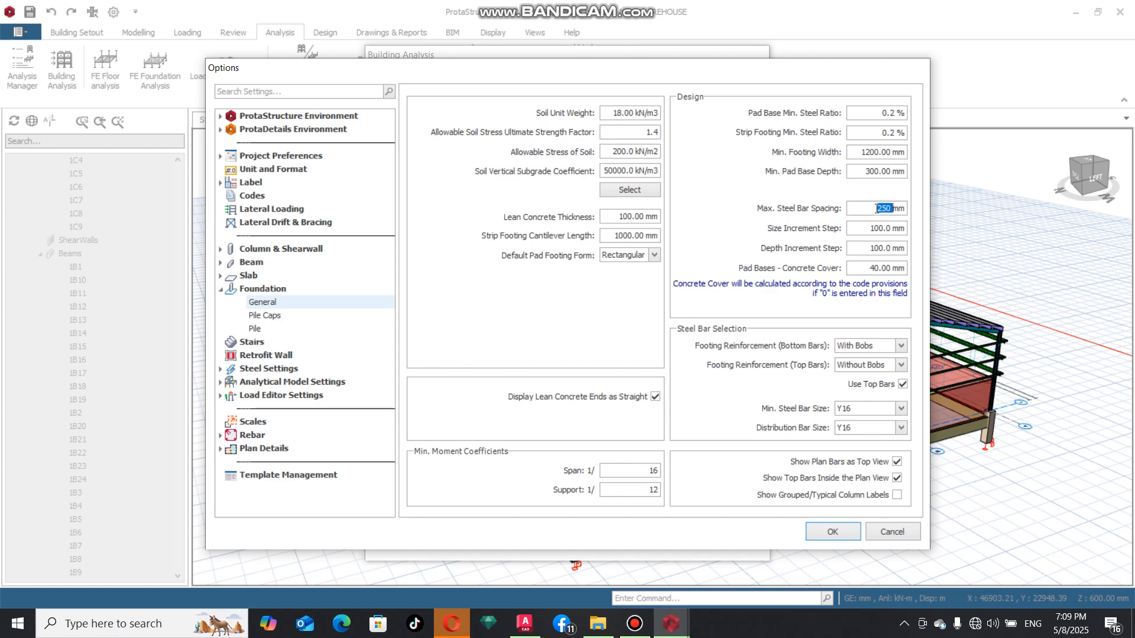
pyautogui.write('200')
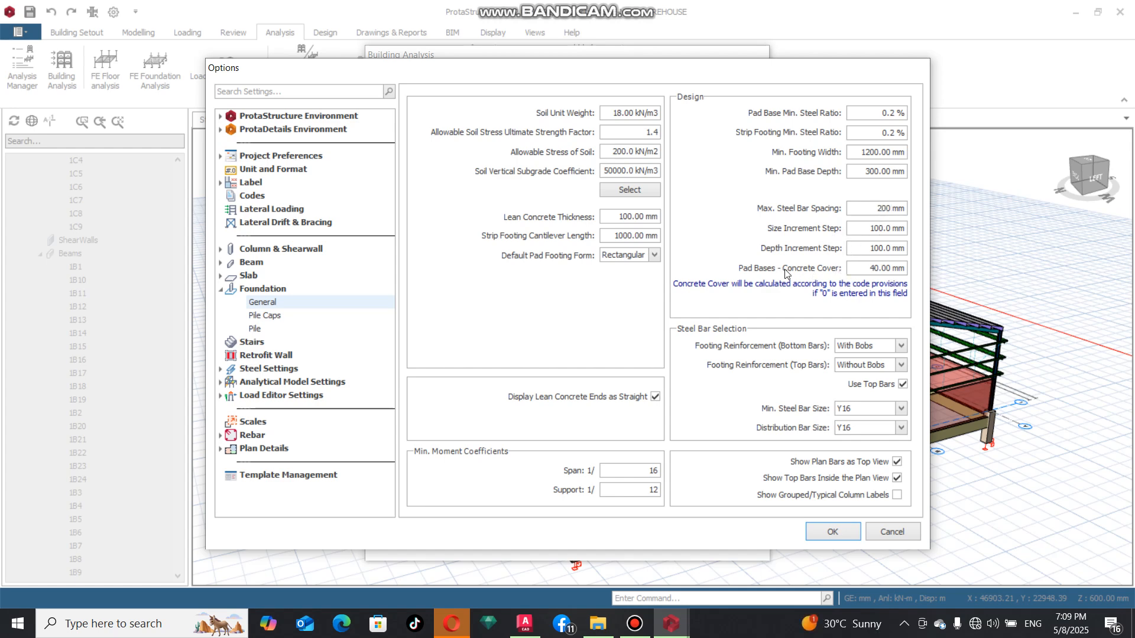
pyautogui.doubleClick(881, 269)
pyautogui.write('50')
# Turn off footing top bars, the display of plan bars as top view, and the display of top bars inside the plan view
pyautogui.click(903, 385)
pyautogui.click(897, 463)
pyautogui.click(896, 479)
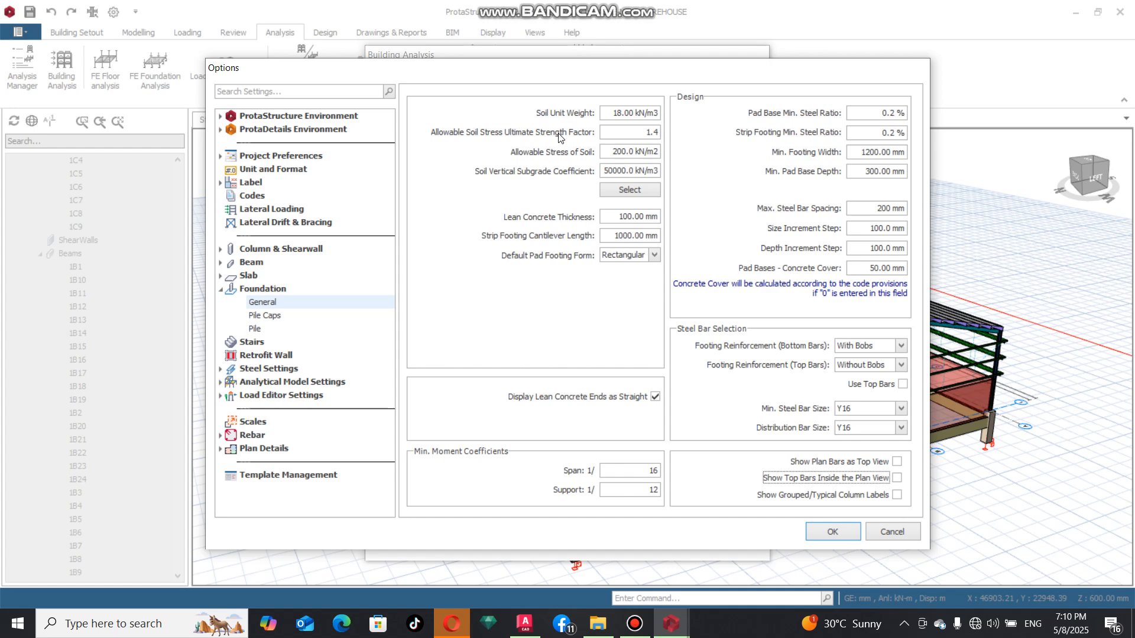
# Set the allowable stress of soil in the general foundation settings to 180 kN/m2
pyautogui.click(625, 112)
pyautogui.doubleClick(624, 152)
pyautogui.write('10')
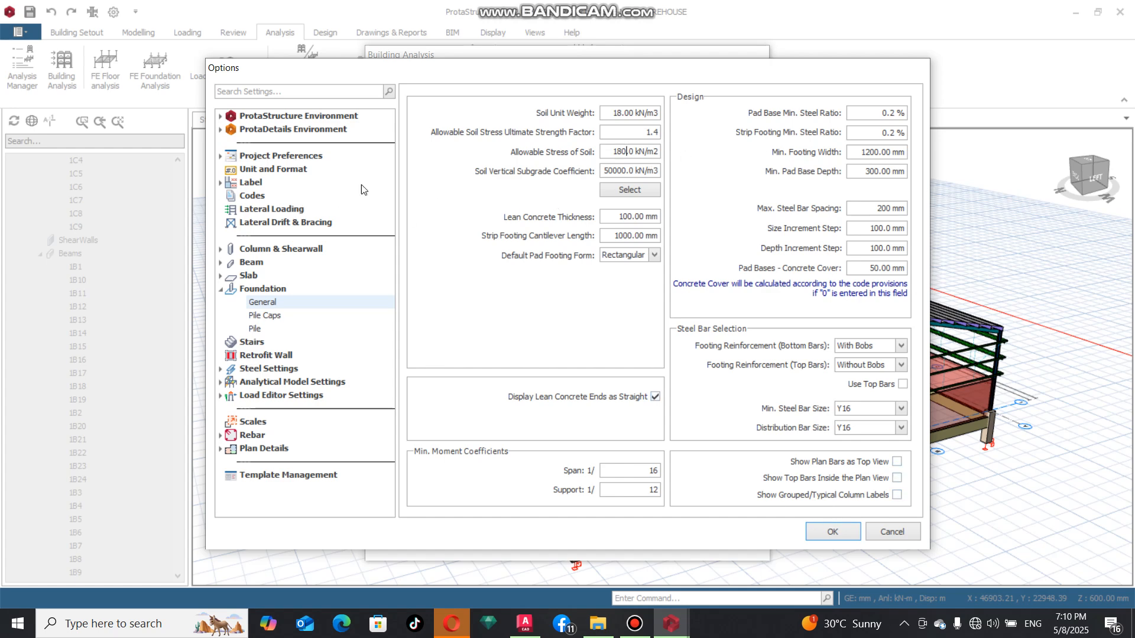
# In the beam detail drawing settings, limit the number of sections to Span Section Only and turn off IStructE style annotation
pyautogui.click(220, 263)
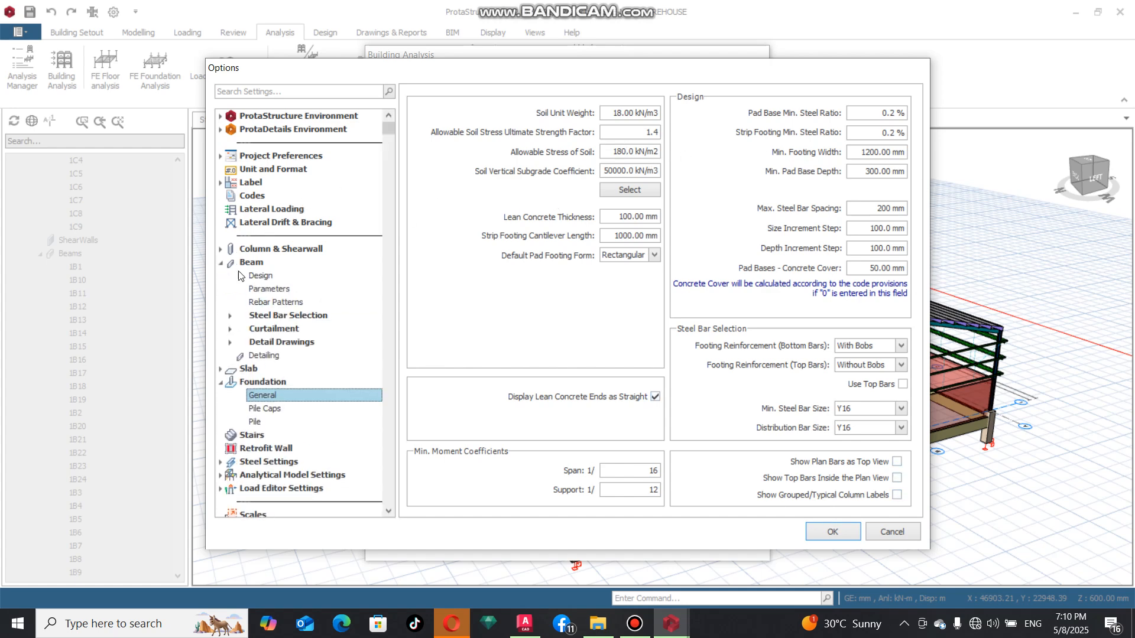
pyautogui.click(231, 329)
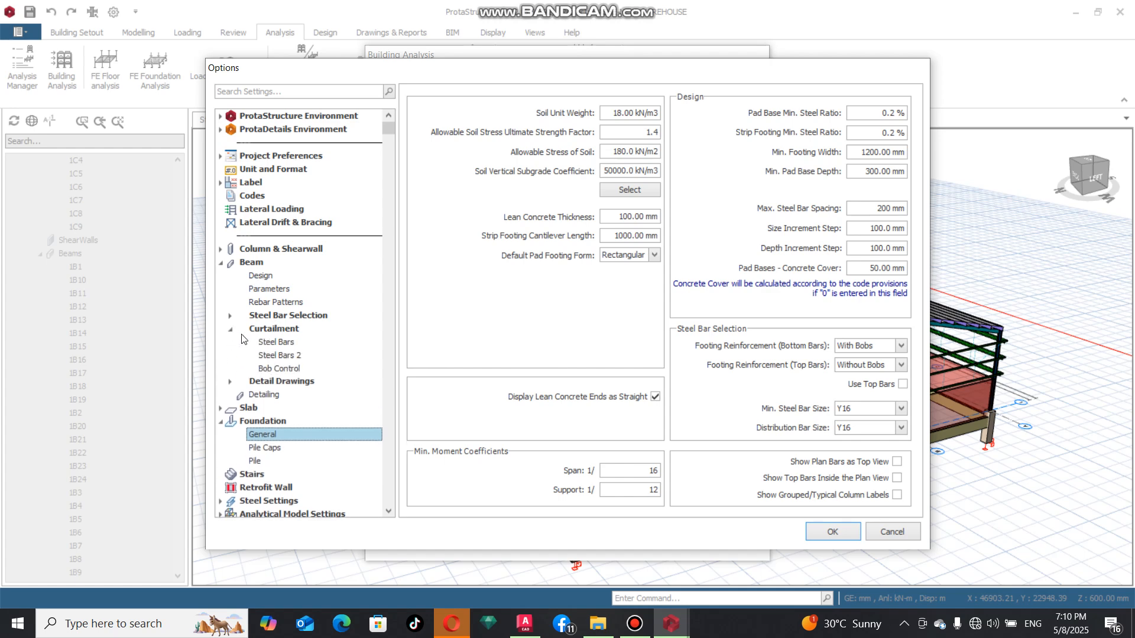
pyautogui.click(231, 384)
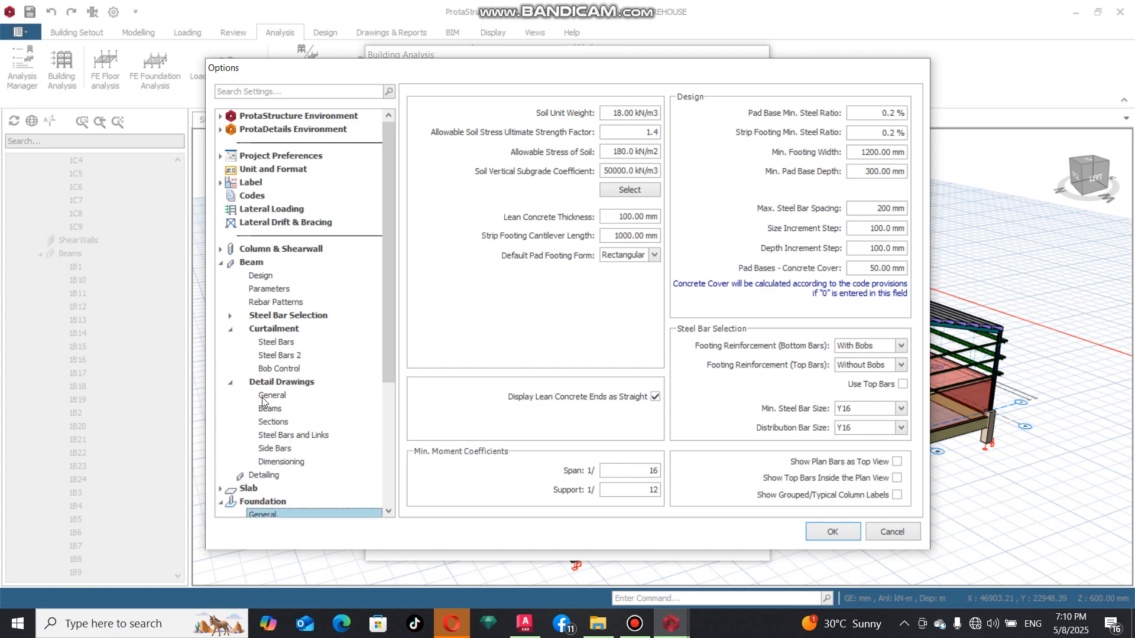
pyautogui.click(275, 421)
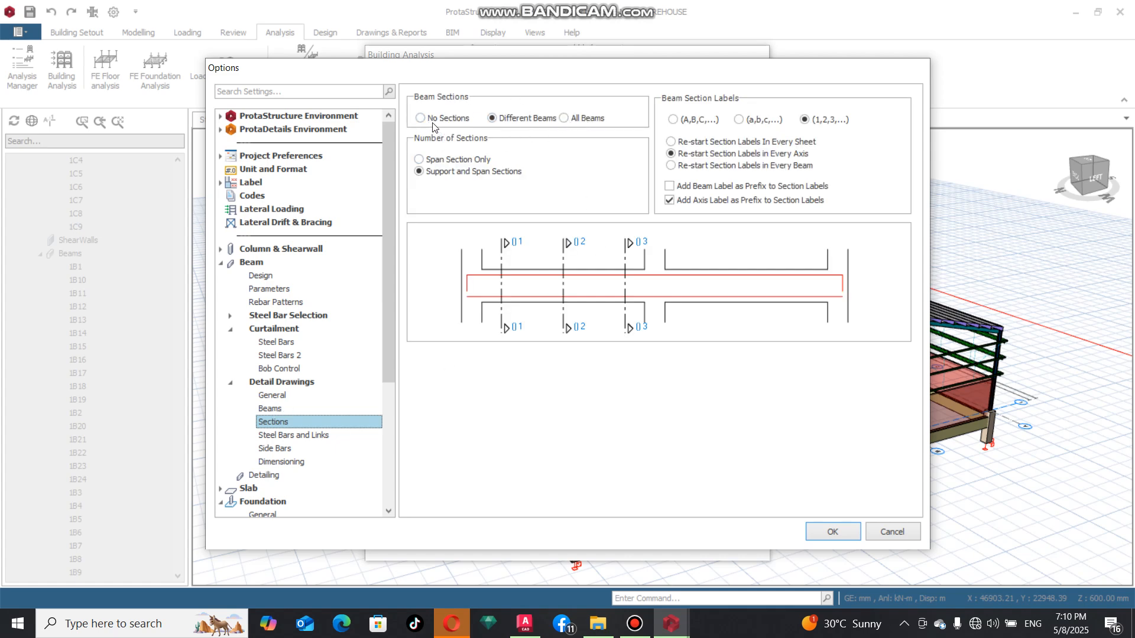
pyautogui.click(419, 159)
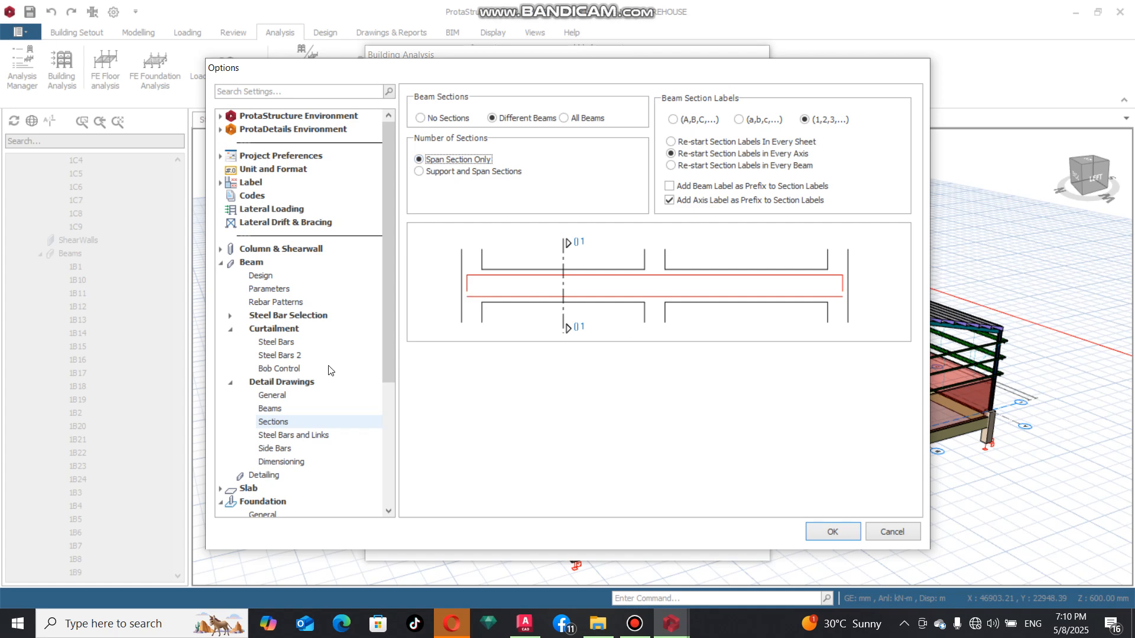
pyautogui.click(283, 436)
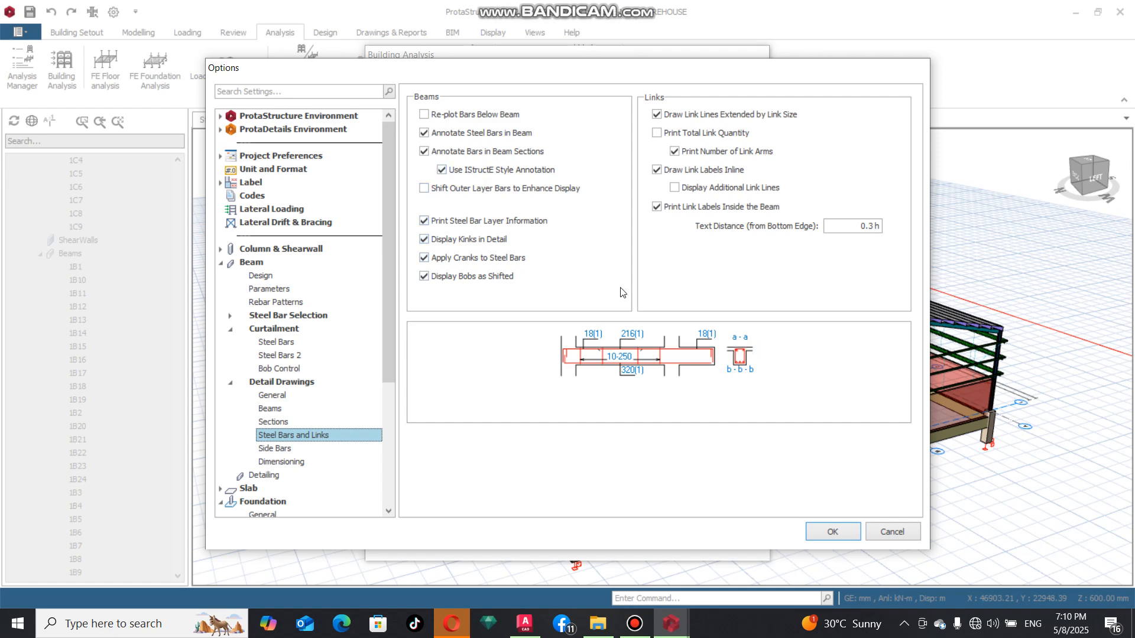
pyautogui.click(442, 170)
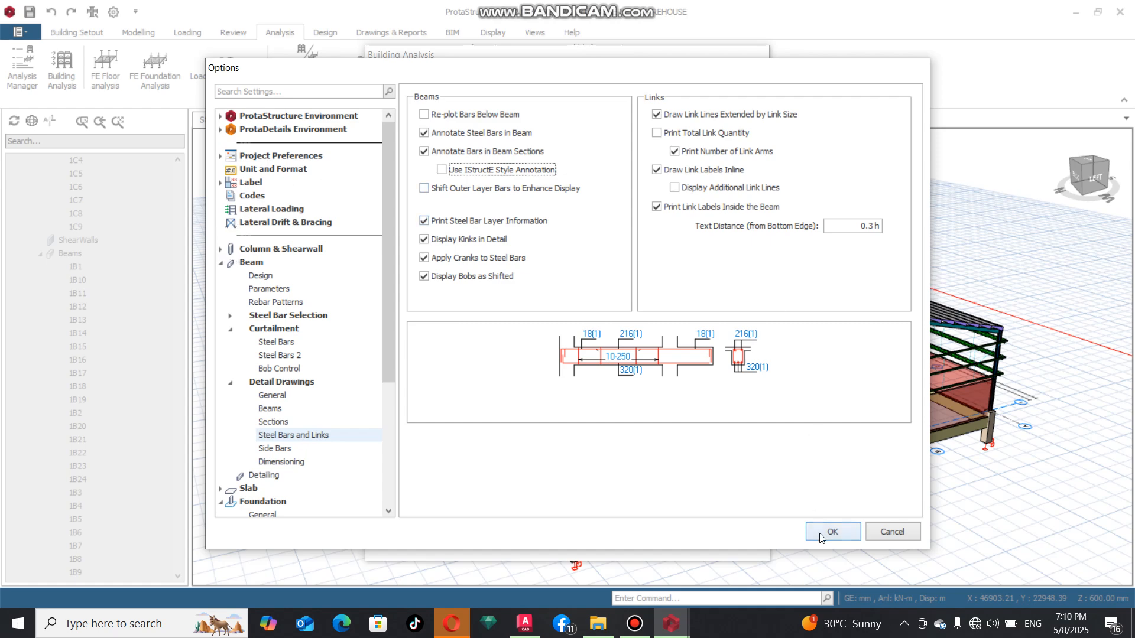
# In the beam parameters, set the maximum support and span link spacings to 200 mm and accept the settings
pyautogui.click(263, 292)
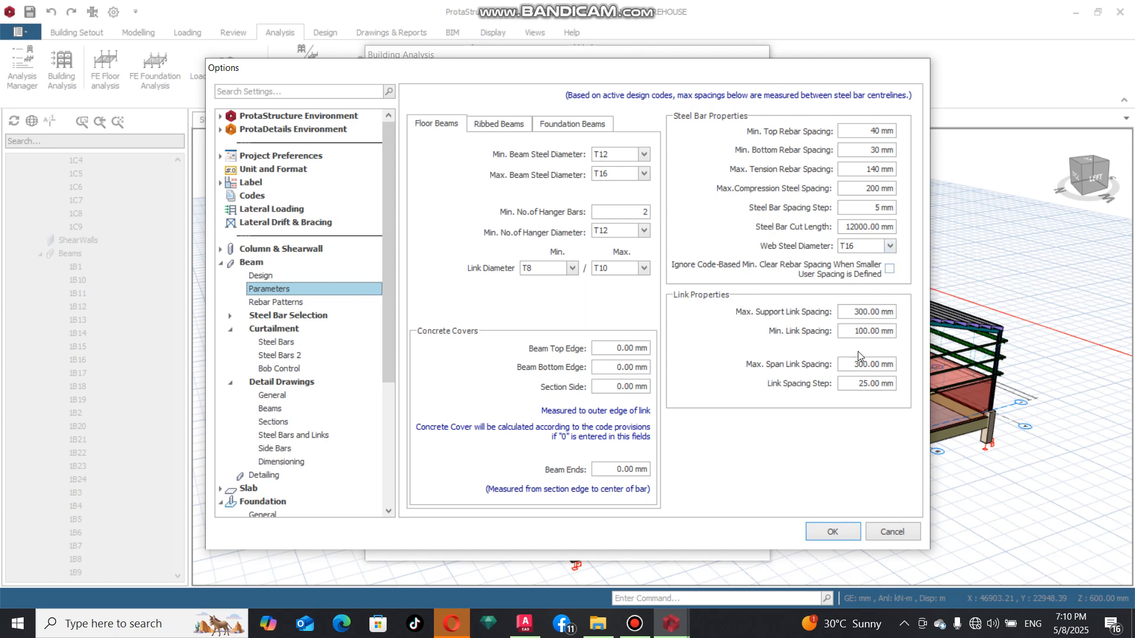
pyautogui.click(858, 310)
pyautogui.doubleClick(858, 311)
pyautogui.write('200')
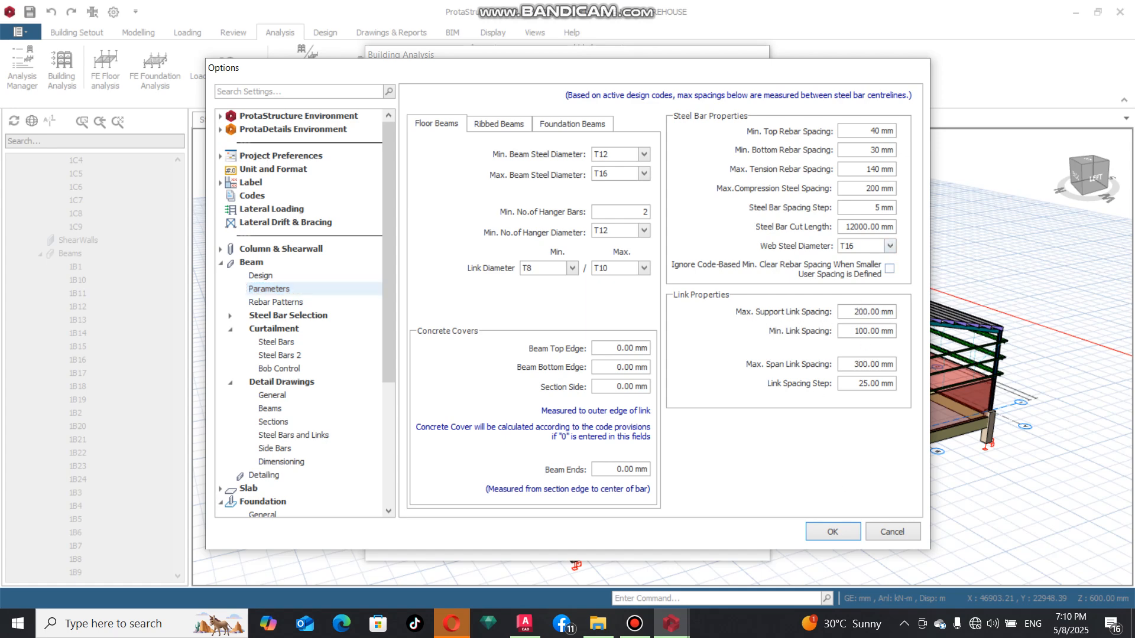
pyautogui.doubleClick(860, 364)
pyautogui.write('200.0')
pyautogui.click(834, 532)
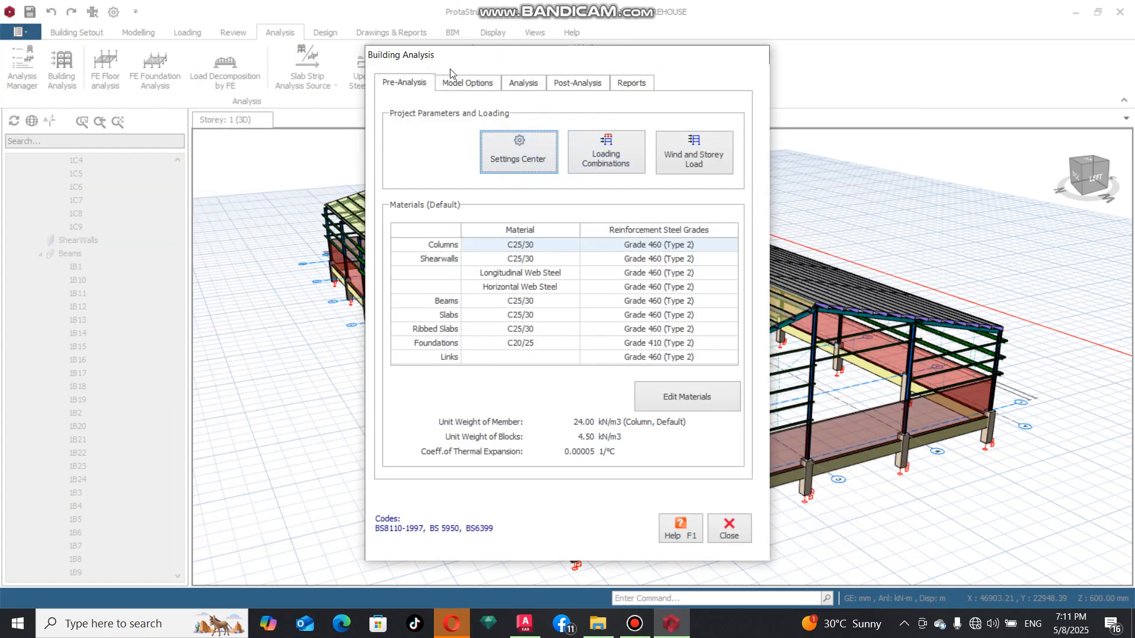
# Run the building model check on all storeys with every check enabled, review its log and close it
pyautogui.click(531, 83)
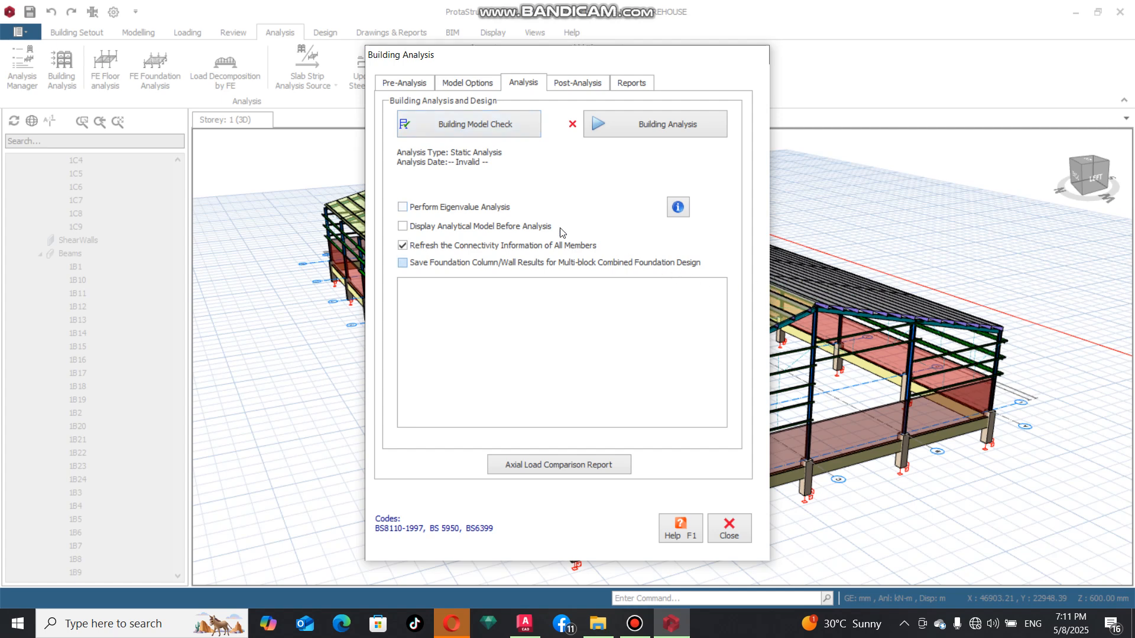
pyautogui.click(504, 128)
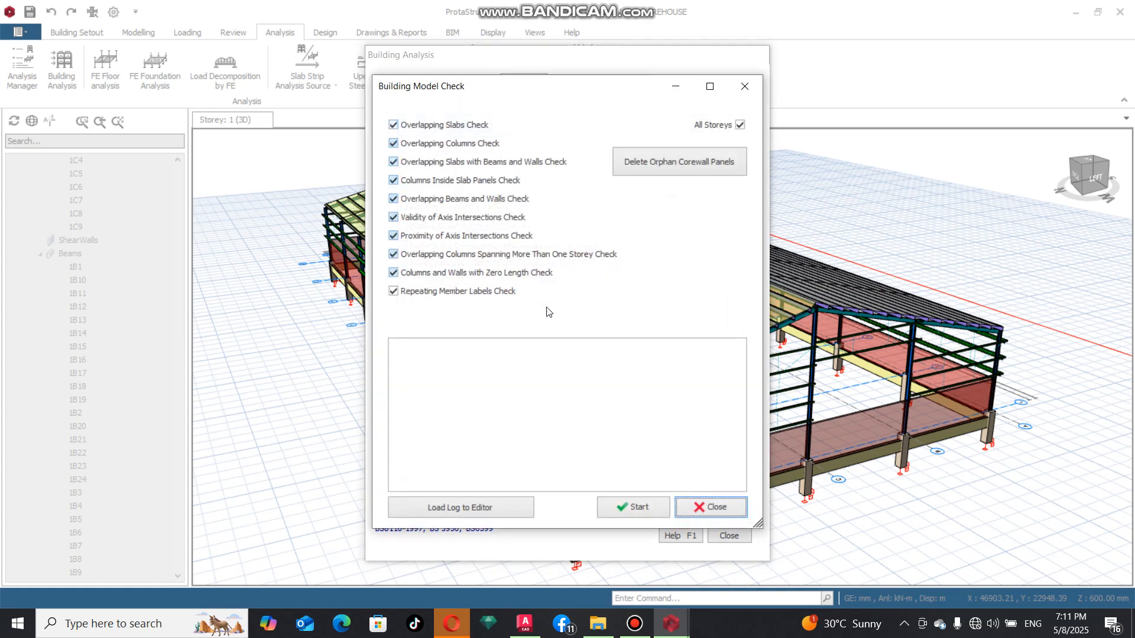
pyautogui.click(621, 509)
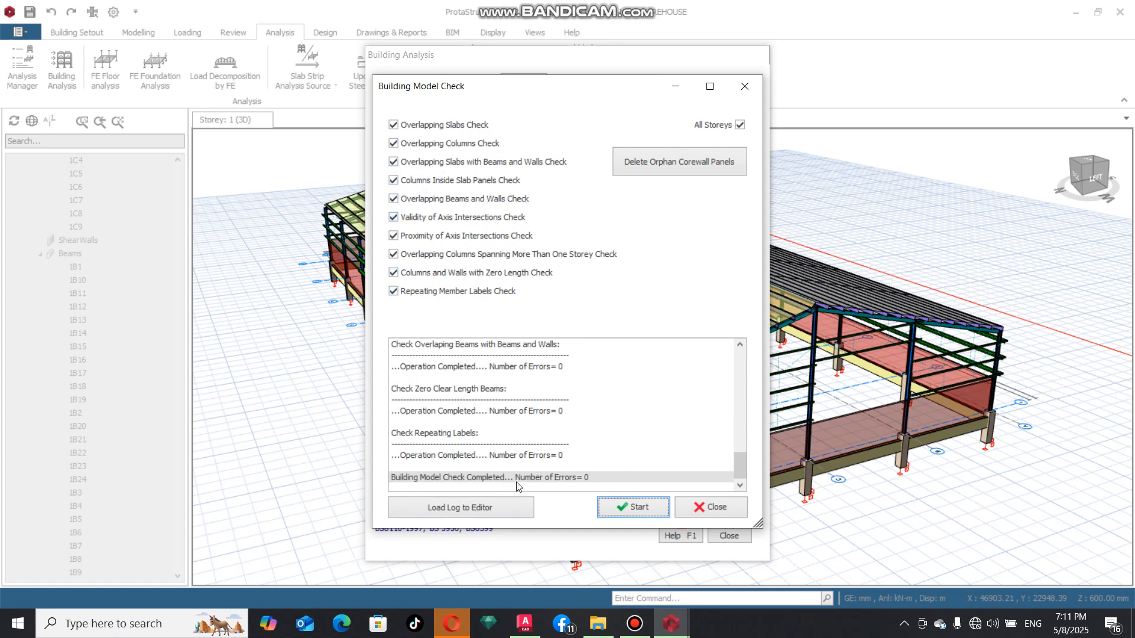
pyautogui.scroll(5, 591, 412)
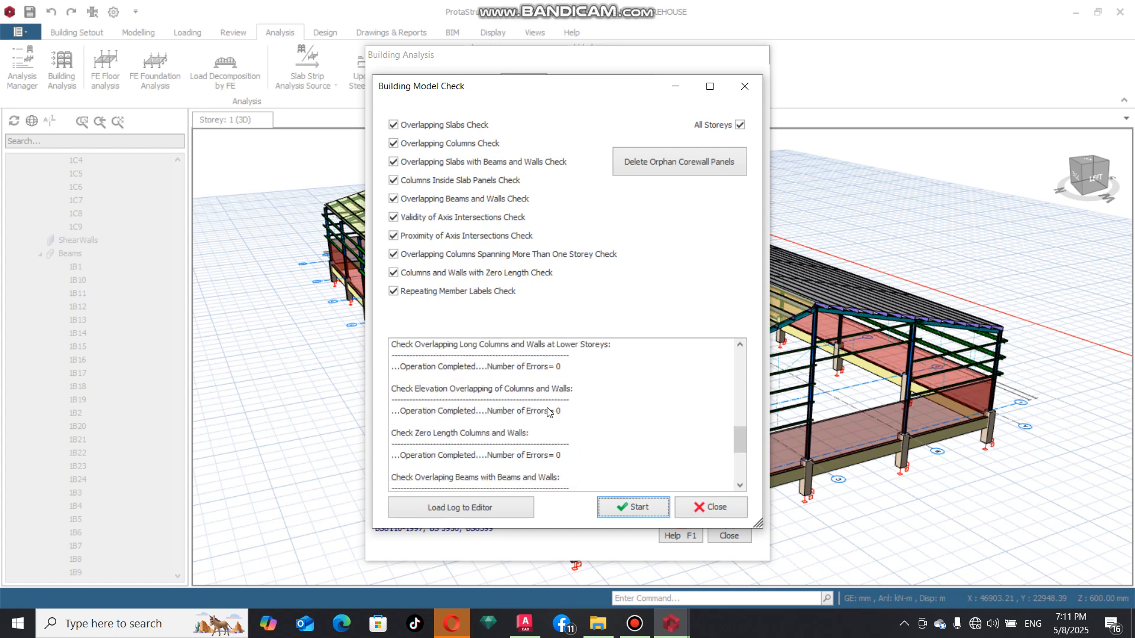
pyautogui.scroll(3, 591, 412)
pyautogui.click(710, 506)
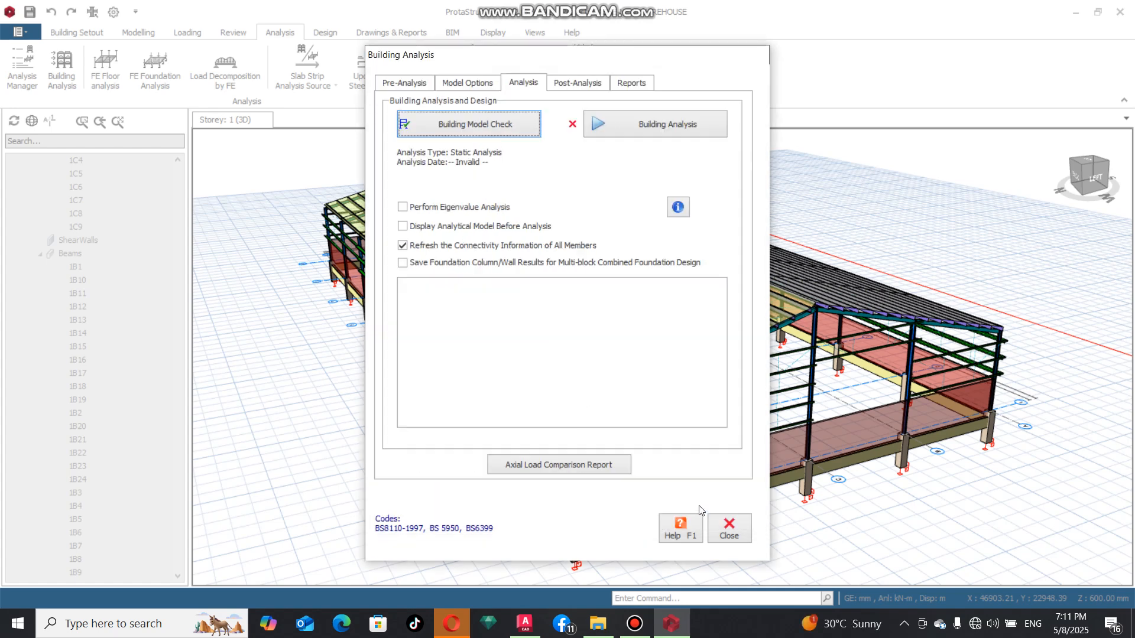
# Run the building analysis with no batch reinforcement or steel member design options enabled
pyautogui.click(627, 126)
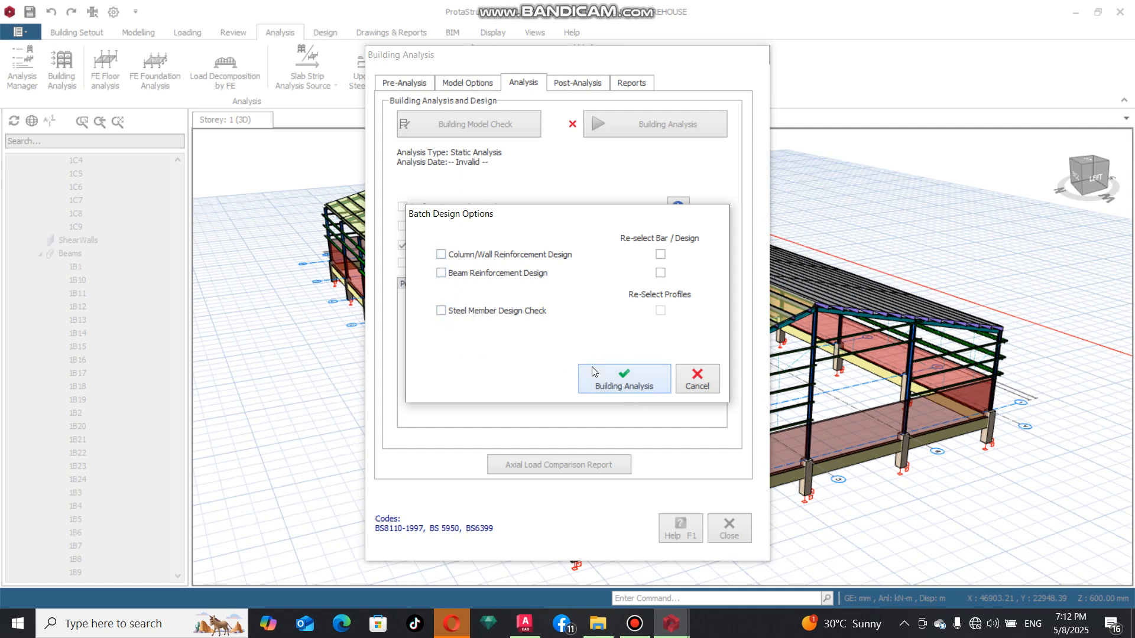
pyautogui.click(620, 373)
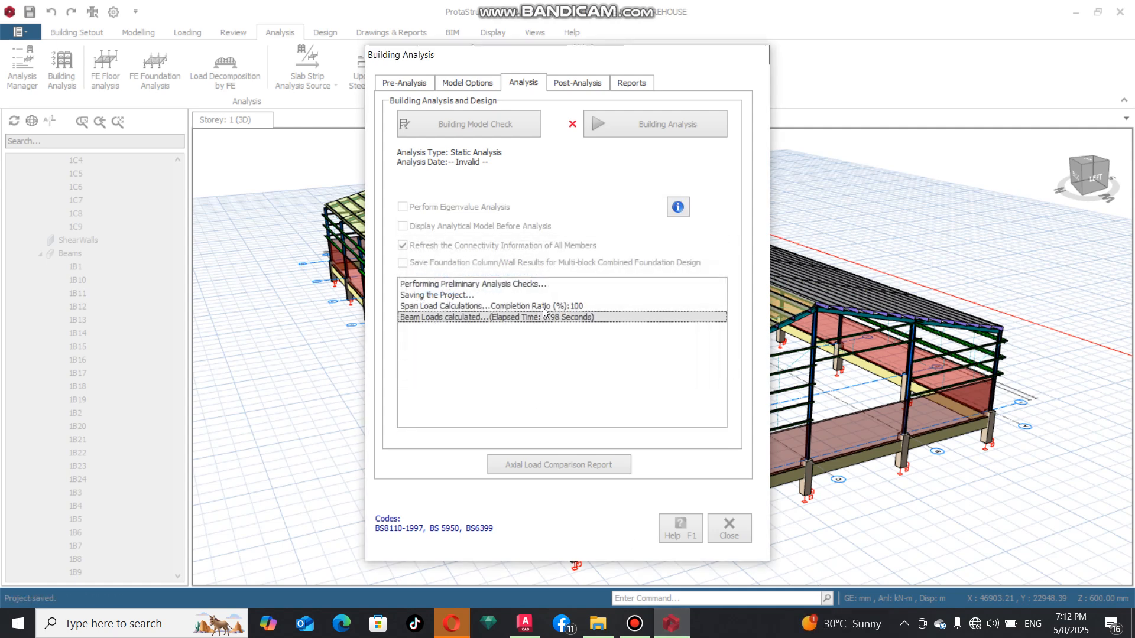
pyautogui.click(634, 623)
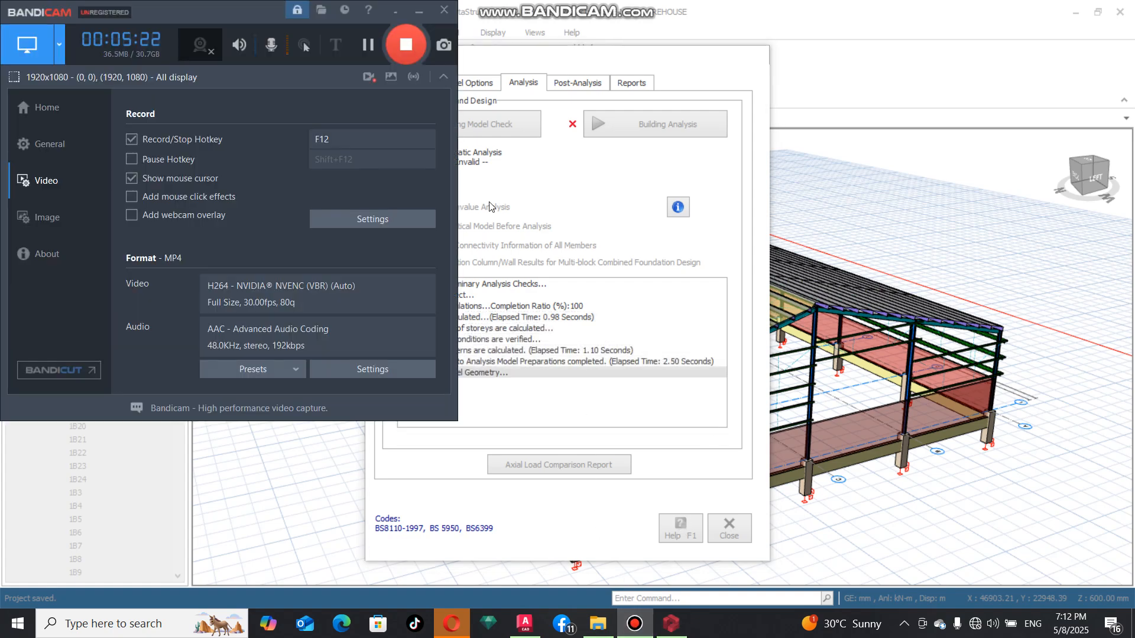
pyautogui.click(409, 14)
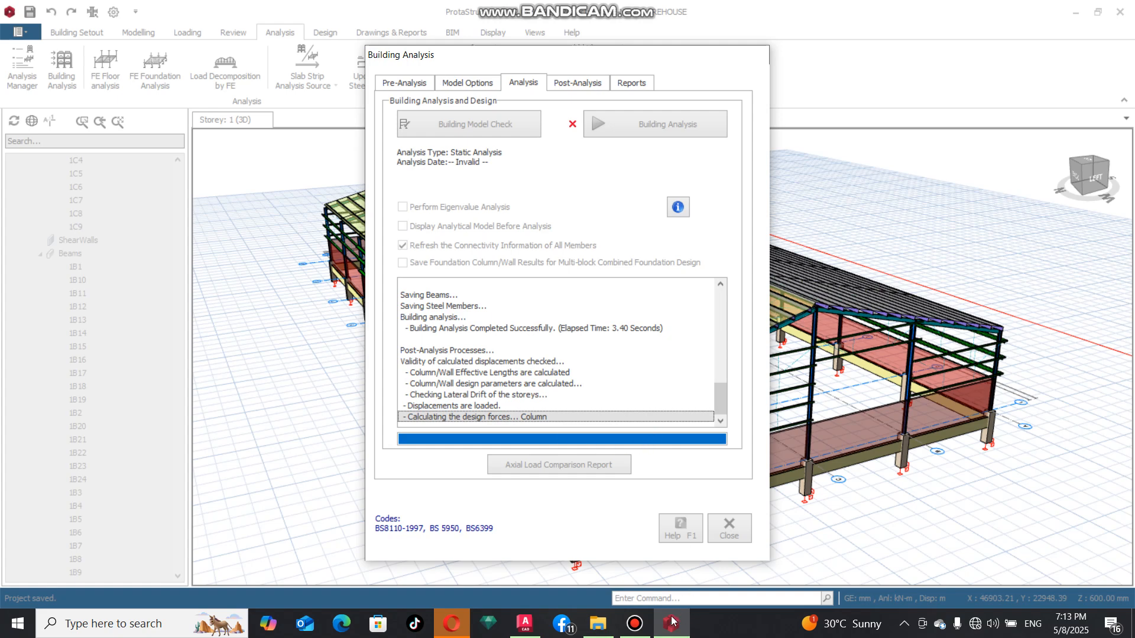
pyautogui.moveTo(647, 622)
pyautogui.click(629, 566)
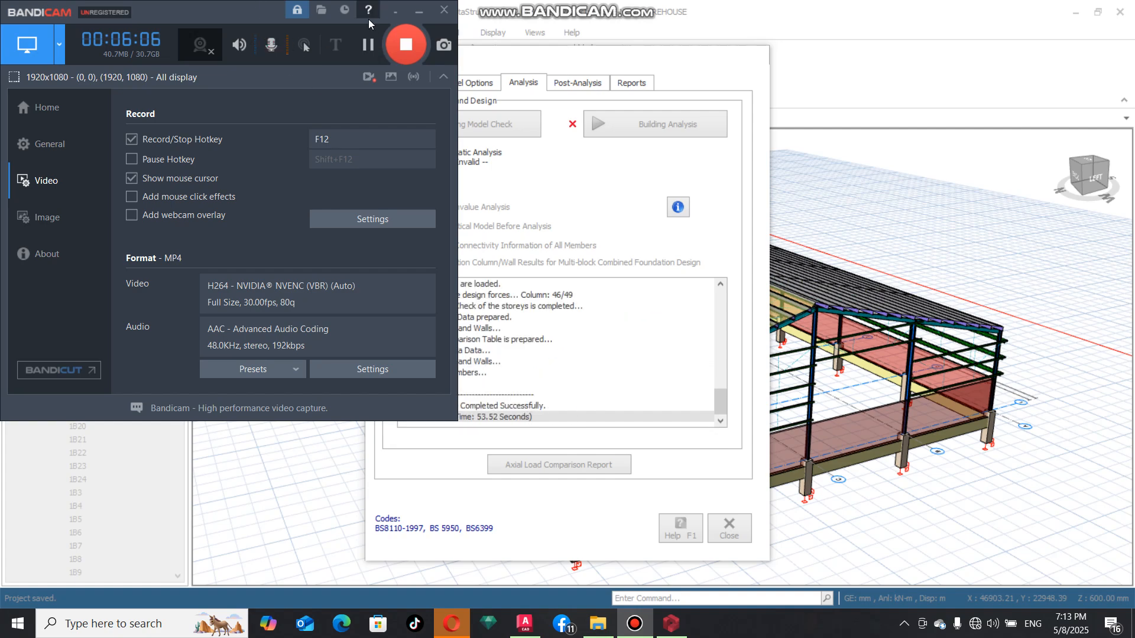
pyautogui.click(419, 10)
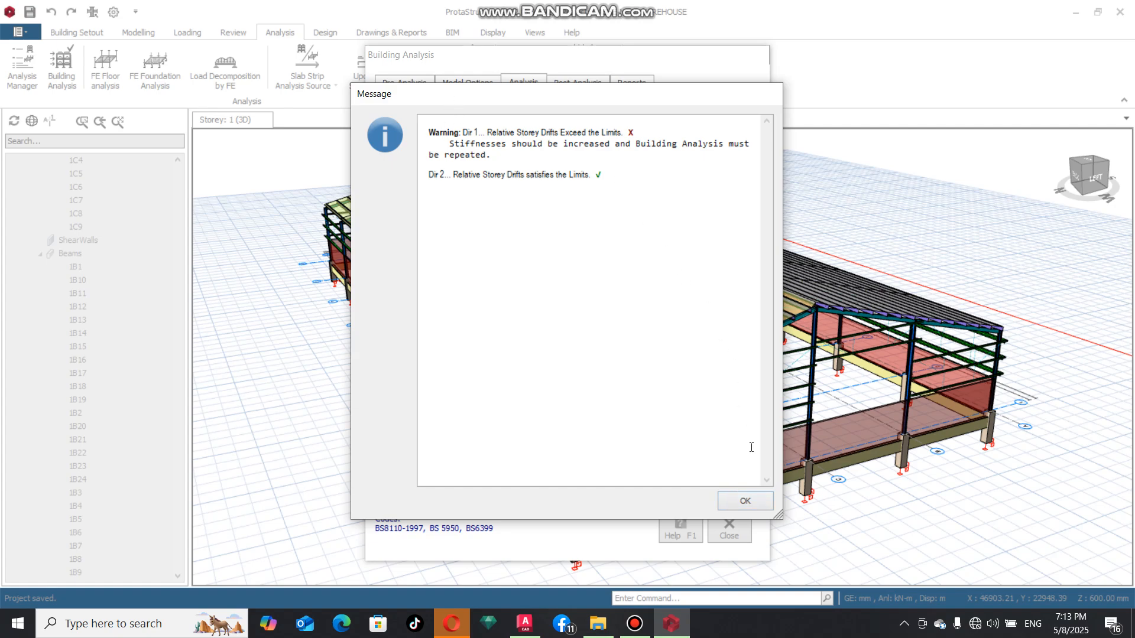
# Dismiss the analysis message, close the building analysis and colour the model's members by design status
pyautogui.click(745, 501)
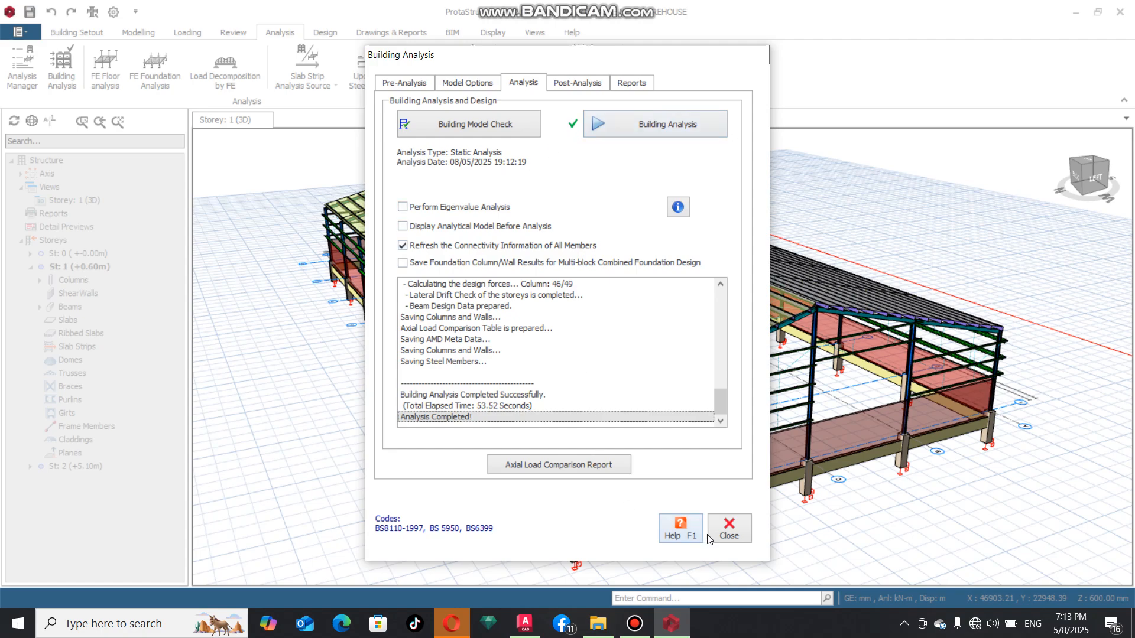
pyautogui.click(733, 529)
pyautogui.moveTo(821, 524)
pyautogui.mouseDown(button='middle')
pyautogui.moveTo(737, 485)
pyautogui.moveTo(690, 522)
pyautogui.moveTo(569, 479)
pyautogui.moveTo(596, 484)
pyautogui.moveTo(589, 473)
pyautogui.mouseUp(button='middle')
pyautogui.scroll(-4, 569, 479)
pyautogui.scroll(2, 569, 479)
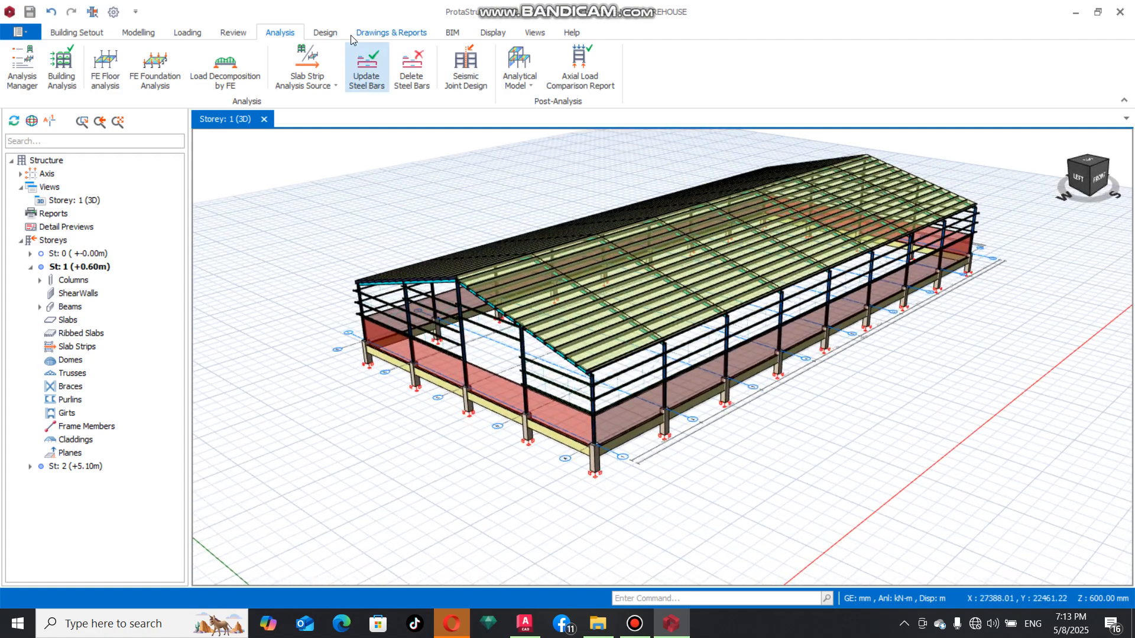
pyautogui.click(236, 36)
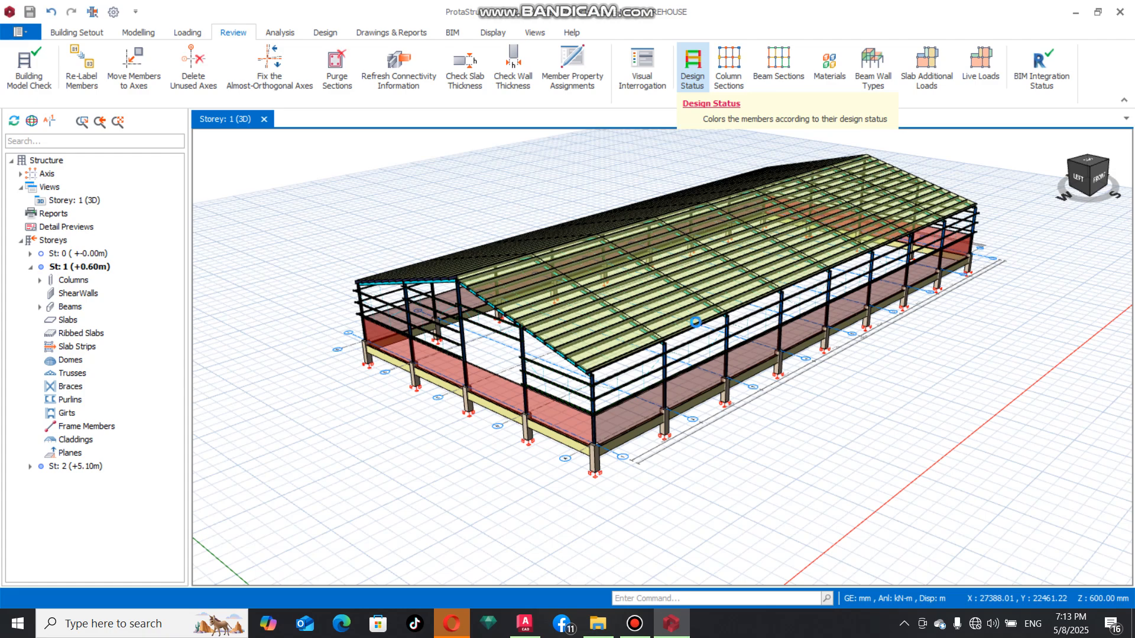
pyautogui.click(693, 74)
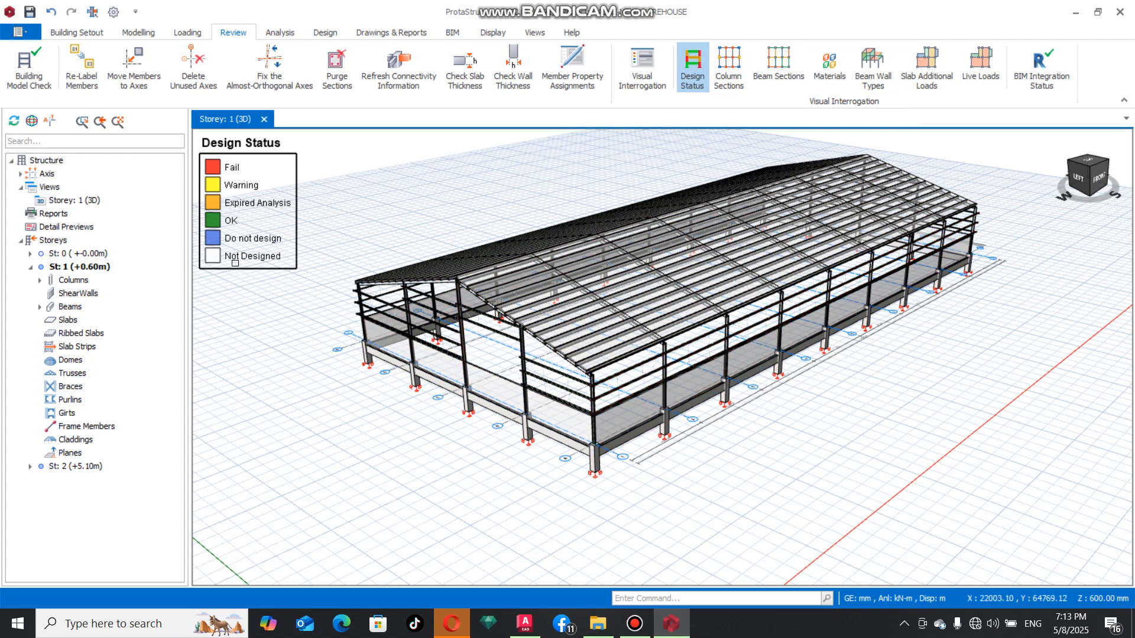
# Examine the design status colours of the warehouse members against the legend from different sides of the model
pyautogui.scroll(5, 454, 417)
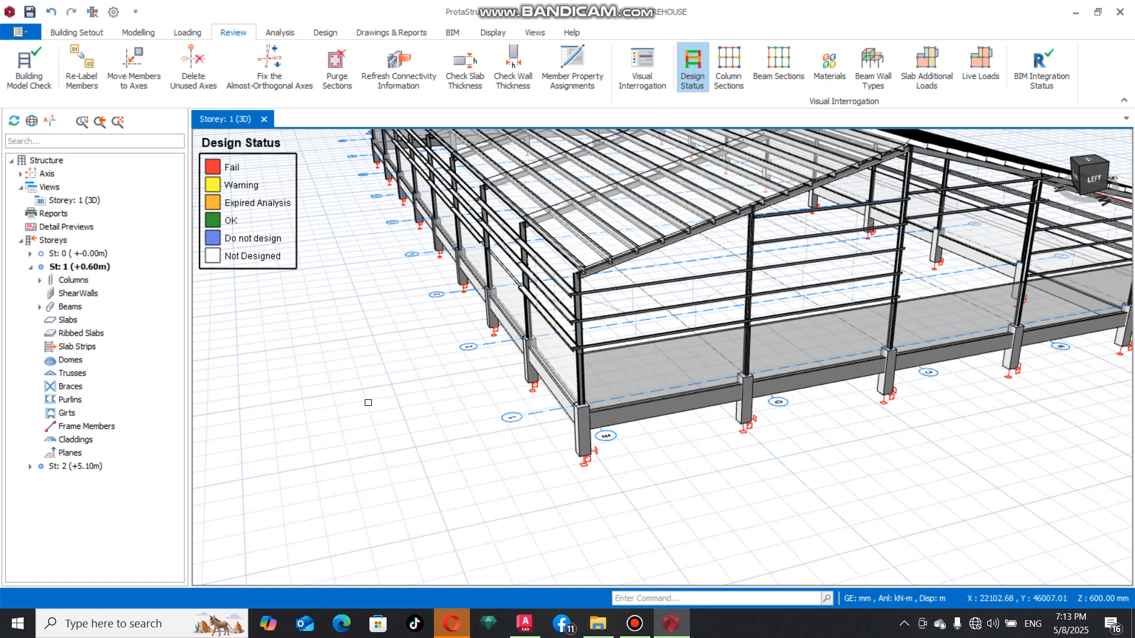
pyautogui.scroll(-5, 366, 402)
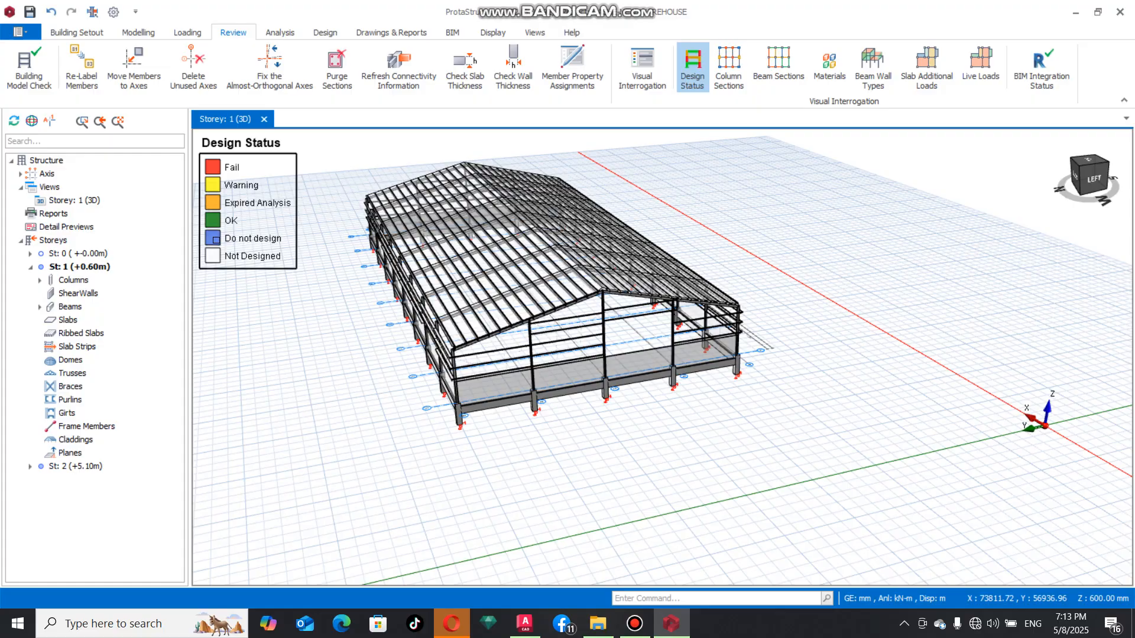
pyautogui.scroll(-1, 799, 341)
pyautogui.scroll(3, 428, 347)
pyautogui.moveTo(529, 345); pyautogui.dragTo(448, 363, button='middle')
pyautogui.scroll(-4, 442, 379)
pyautogui.scroll(4, 525, 427)
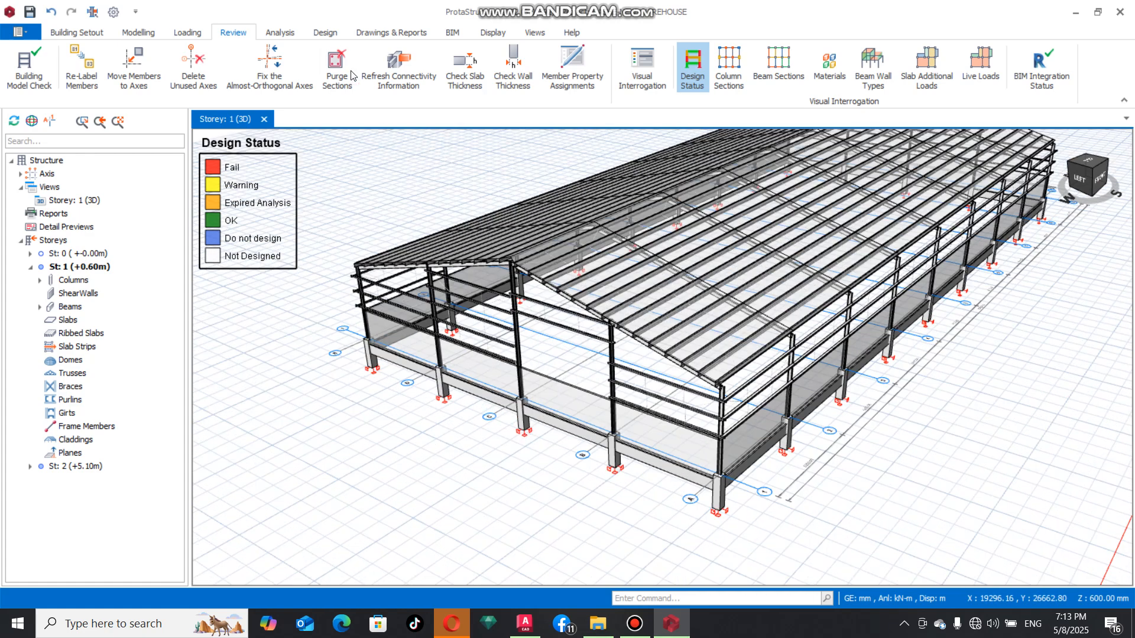
# Run the batch column reinforcement design for all storeys with Re-select All Bars, and review the column results table
pyautogui.click(325, 33)
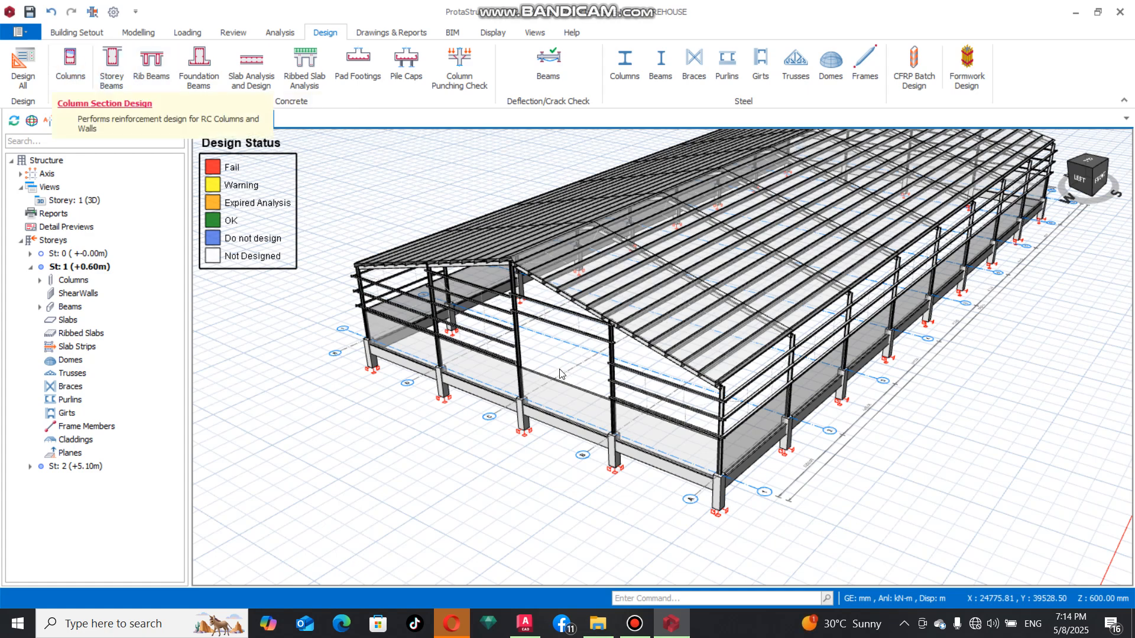
pyautogui.scroll(-3, 483, 330)
pyautogui.scroll(-1, 473, 323)
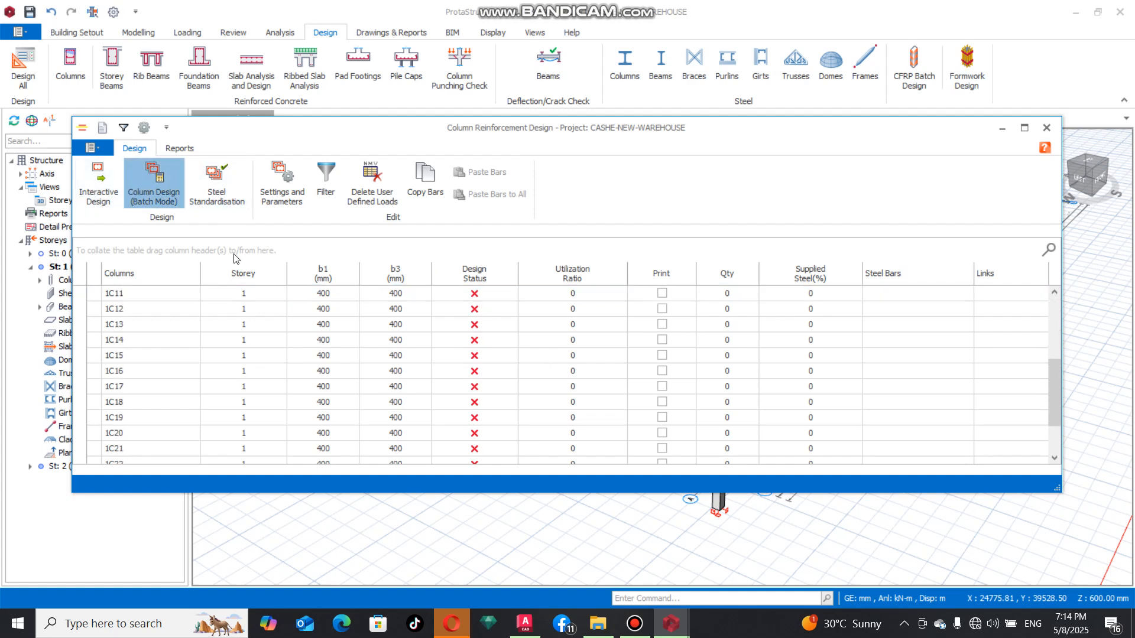
pyautogui.click(411, 377)
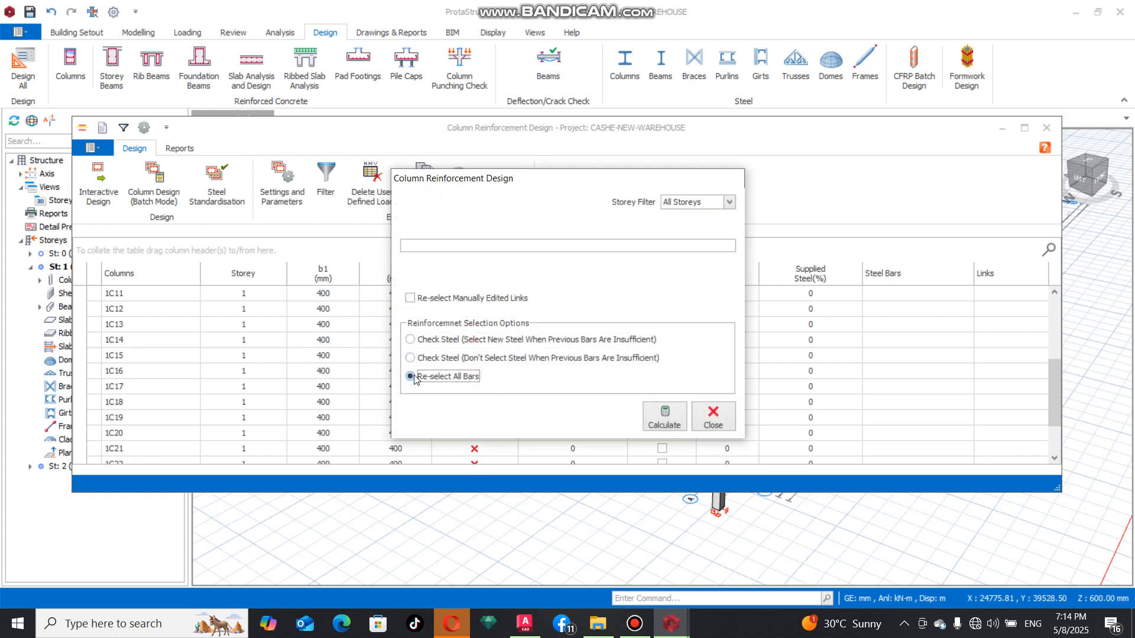
pyautogui.click(651, 421)
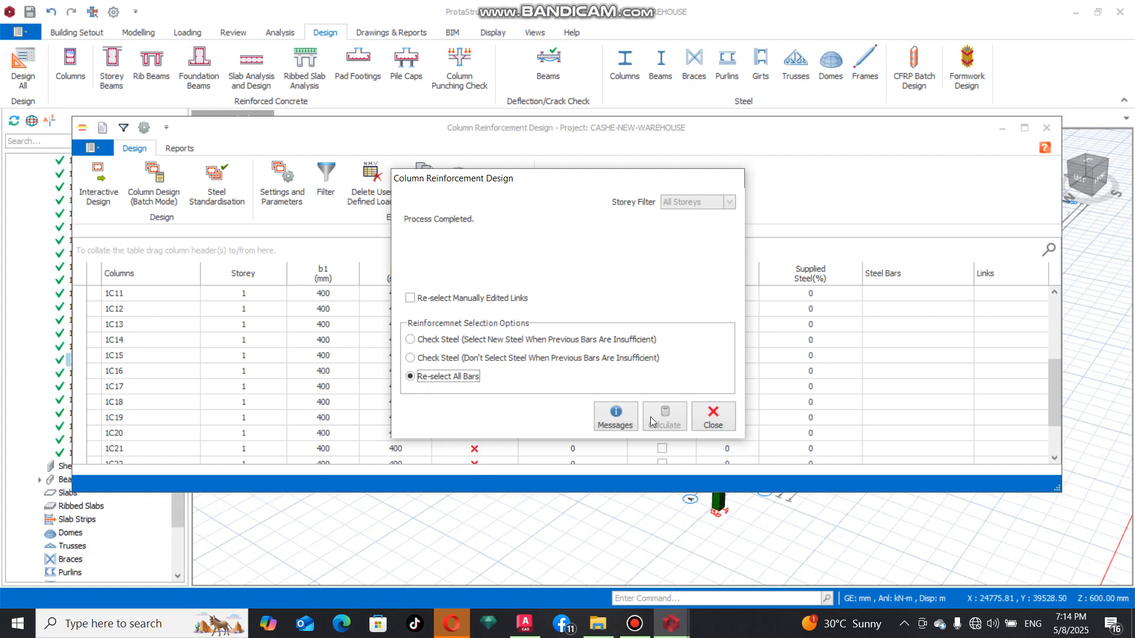
pyautogui.click(714, 416)
pyautogui.scroll(-5, 558, 355)
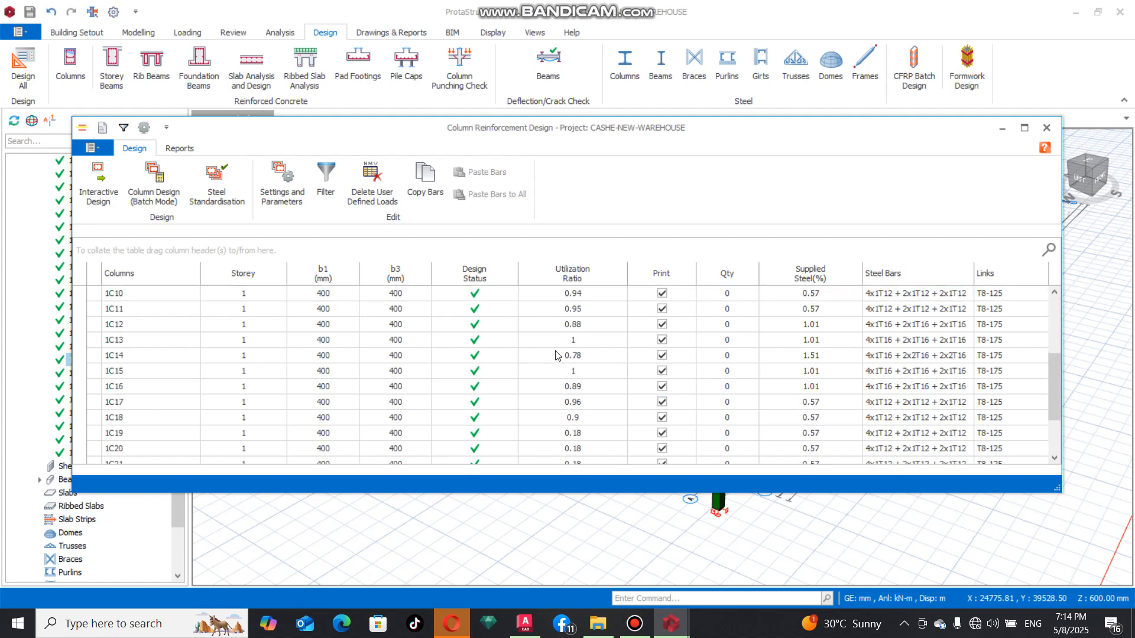
pyautogui.scroll(5, 272, 299)
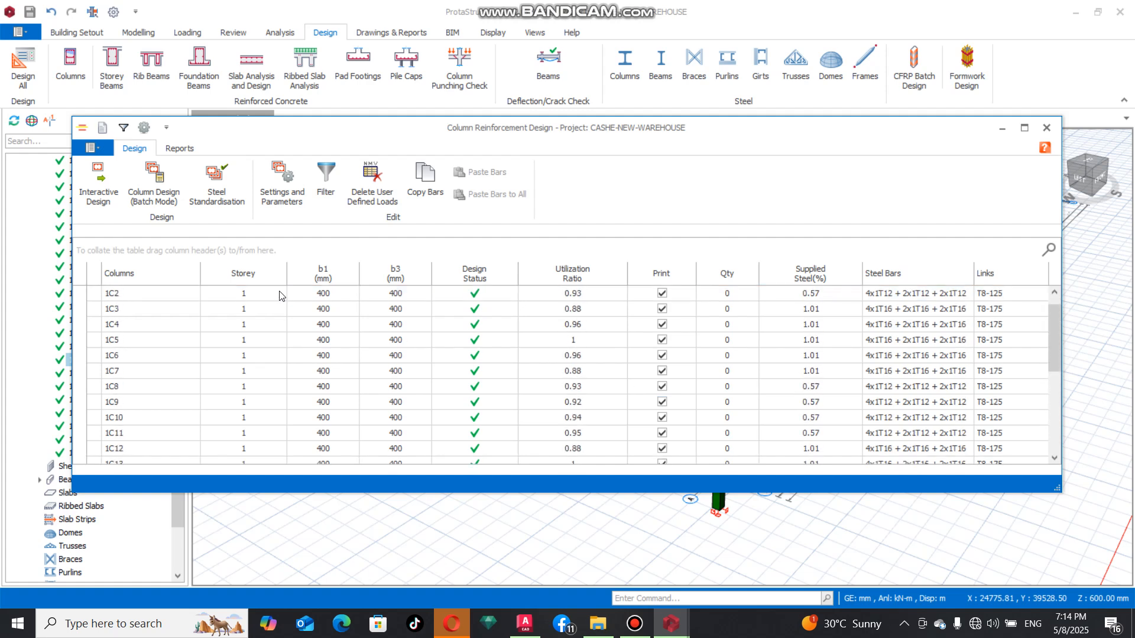
# Look over the column design table and its report options, close the column reinforcement design, and inspect the concrete columns in the model
pyautogui.click(280, 294)
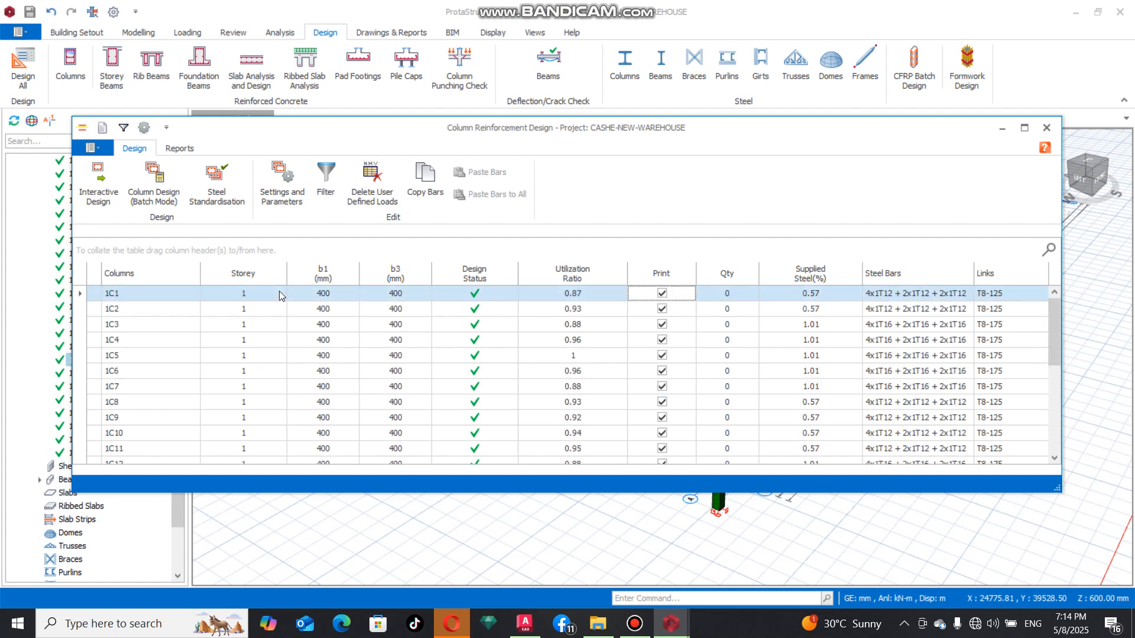
pyautogui.click(178, 149)
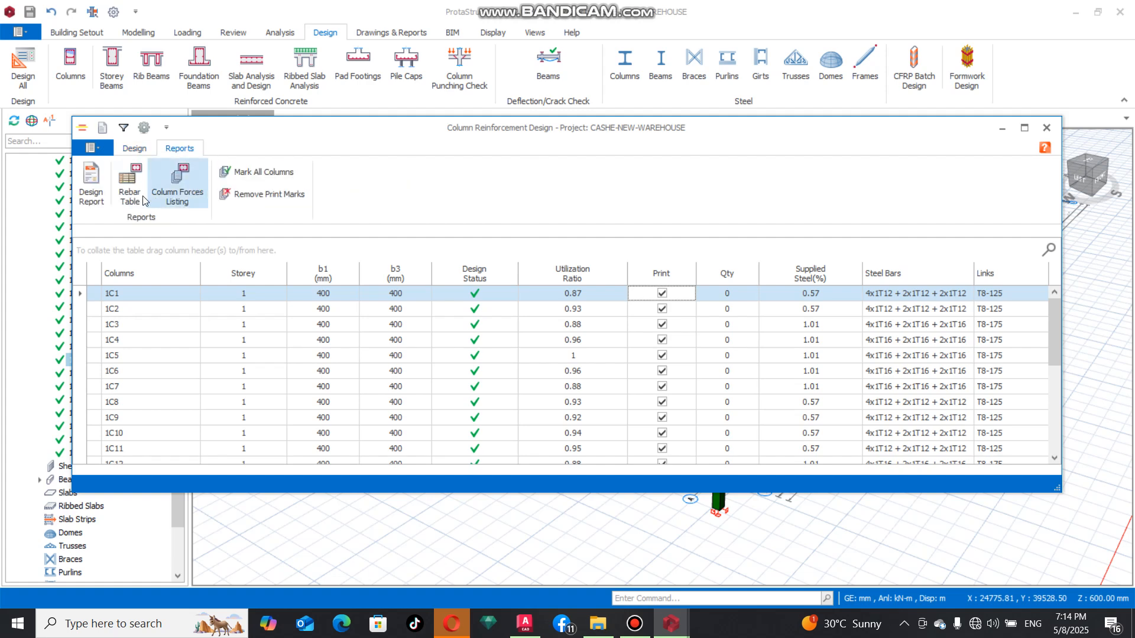
pyautogui.click(135, 149)
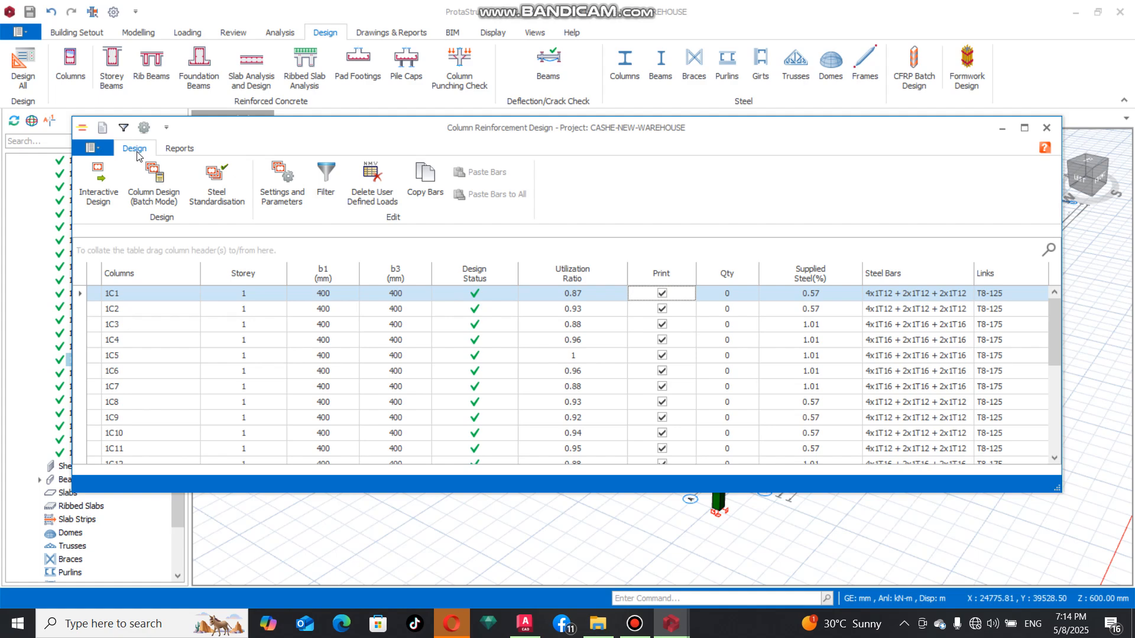
pyautogui.click(94, 150)
pyautogui.click(760, 189)
pyautogui.click(1046, 127)
pyautogui.scroll(5, 534, 297)
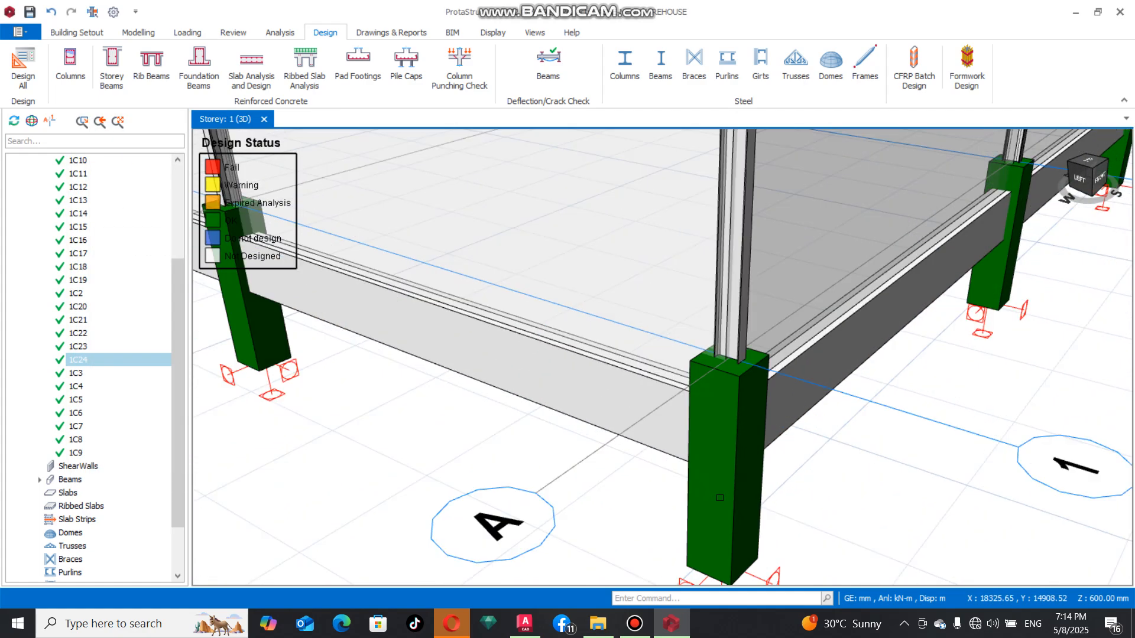
pyautogui.scroll(-8, 534, 297)
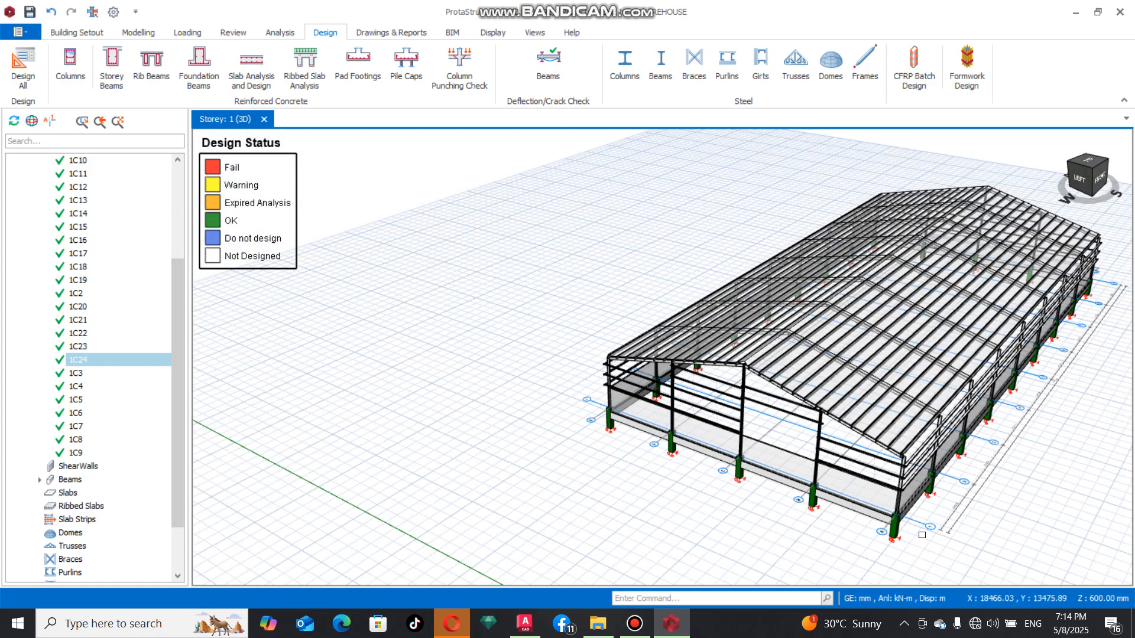
pyautogui.scroll(3, 922, 535)
pyautogui.moveTo(949, 549)
pyautogui.mouseDown(button='middle')
pyautogui.moveTo(930, 527)
pyautogui.moveTo(859, 530)
pyautogui.moveTo(924, 529)
pyautogui.moveTo(910, 520)
pyautogui.mouseUp(button='middle')
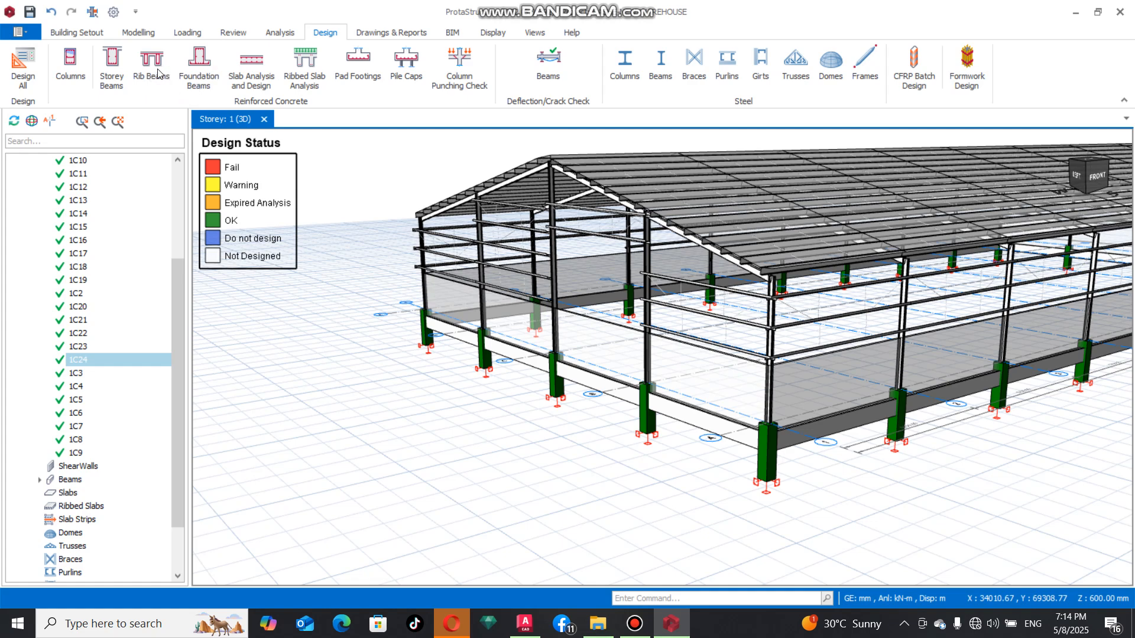
# Run the batch storey beam reinforcement design for all storeys with Re-select All Bars, reassigning the default rebar pattern to all axes
pyautogui.click(99, 76)
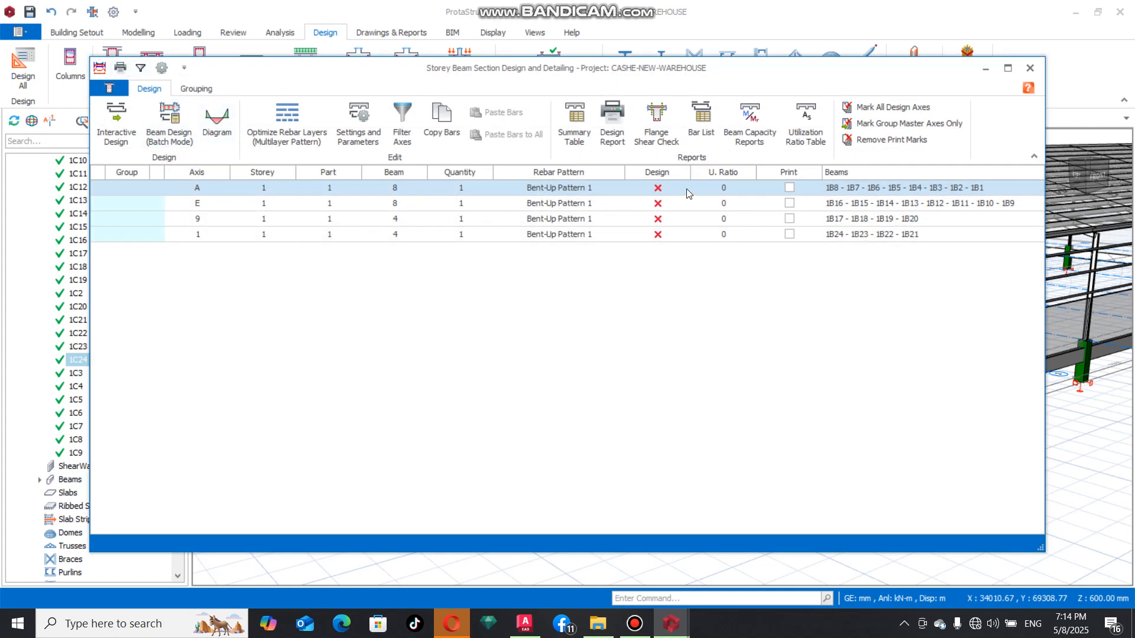
pyautogui.click(168, 130)
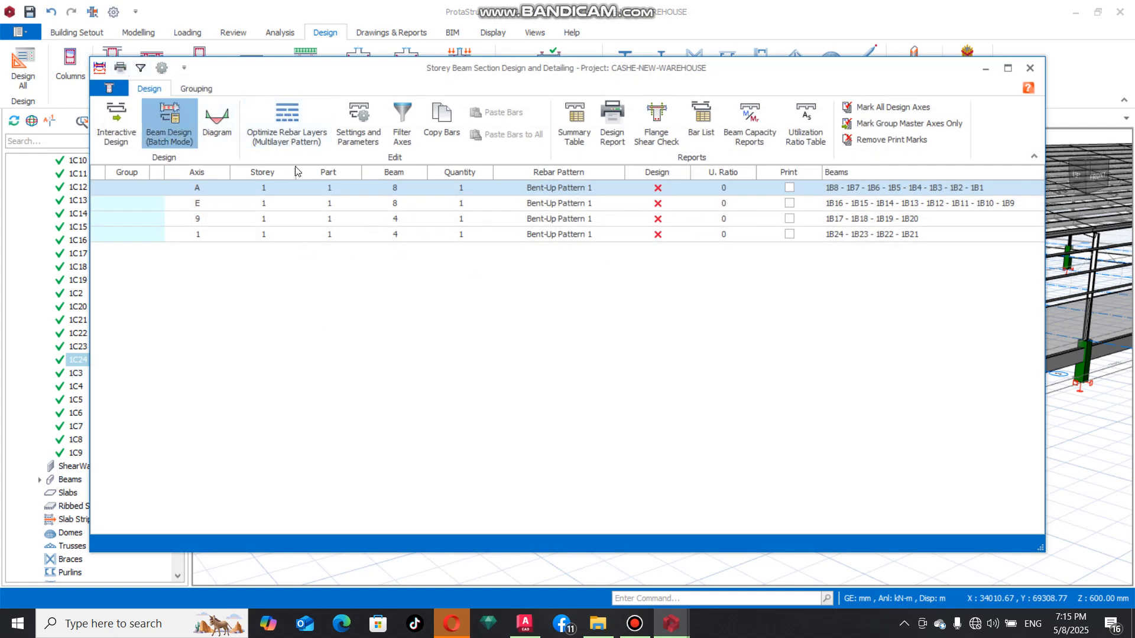
pyautogui.click(414, 325)
pyautogui.click(684, 400)
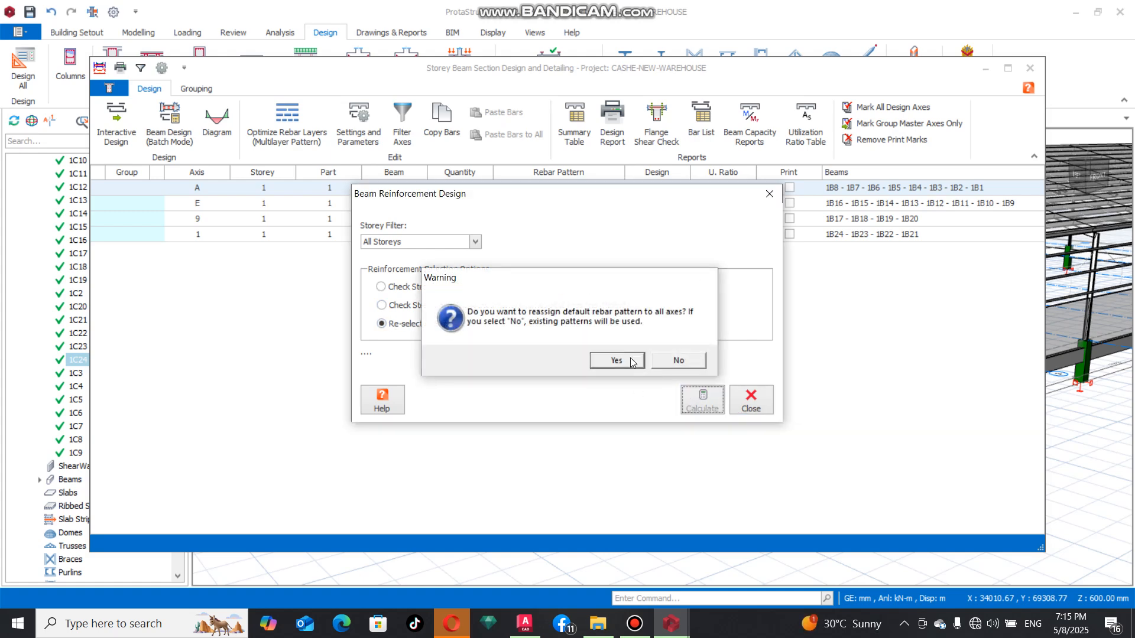
pyautogui.click(630, 360)
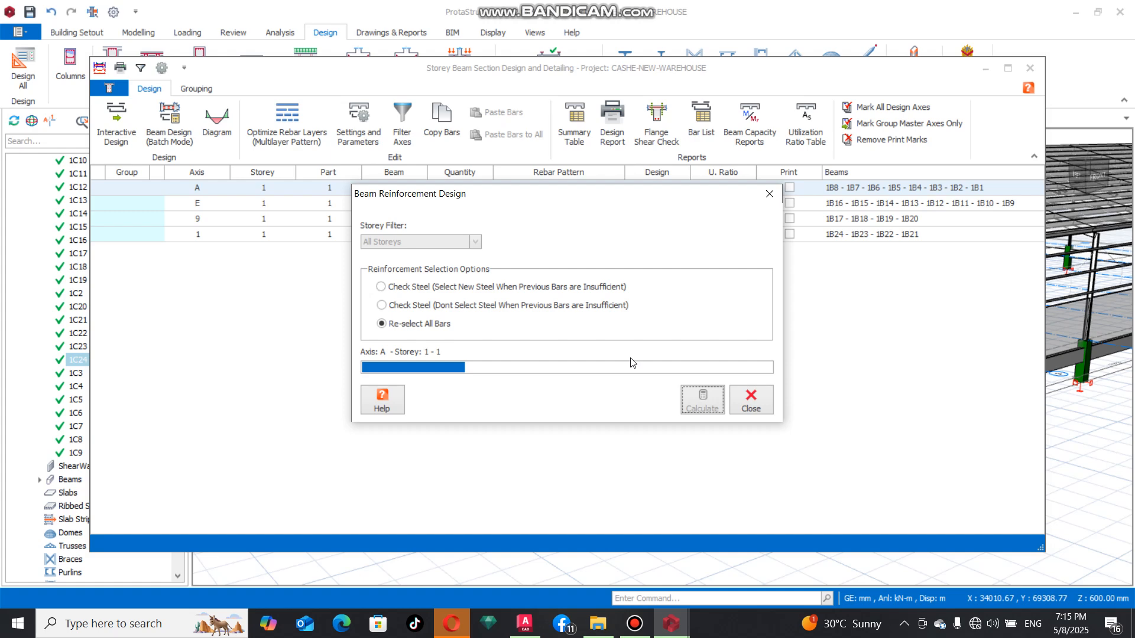
pyautogui.click(635, 623)
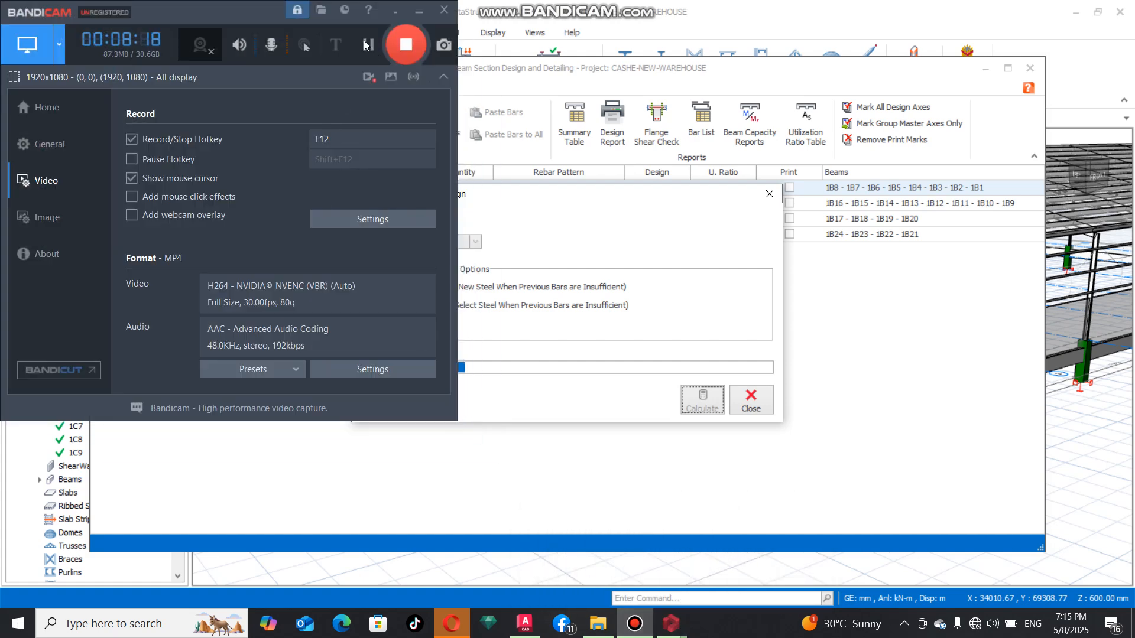
pyautogui.click(419, 10)
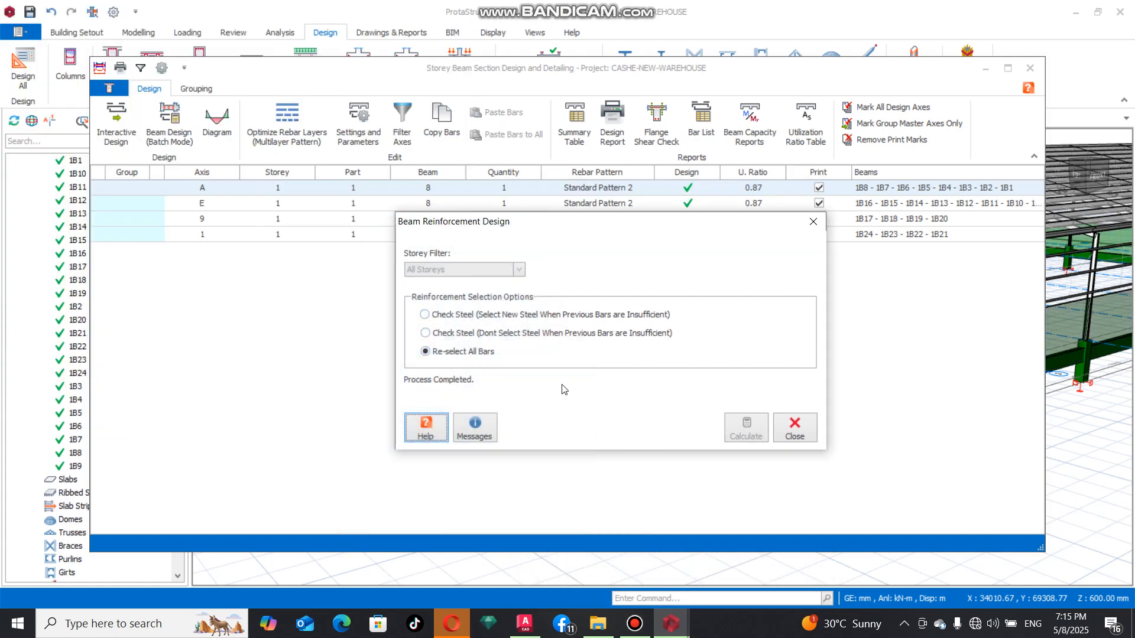
pyautogui.moveTo(632, 220); pyautogui.dragTo(489, 185)
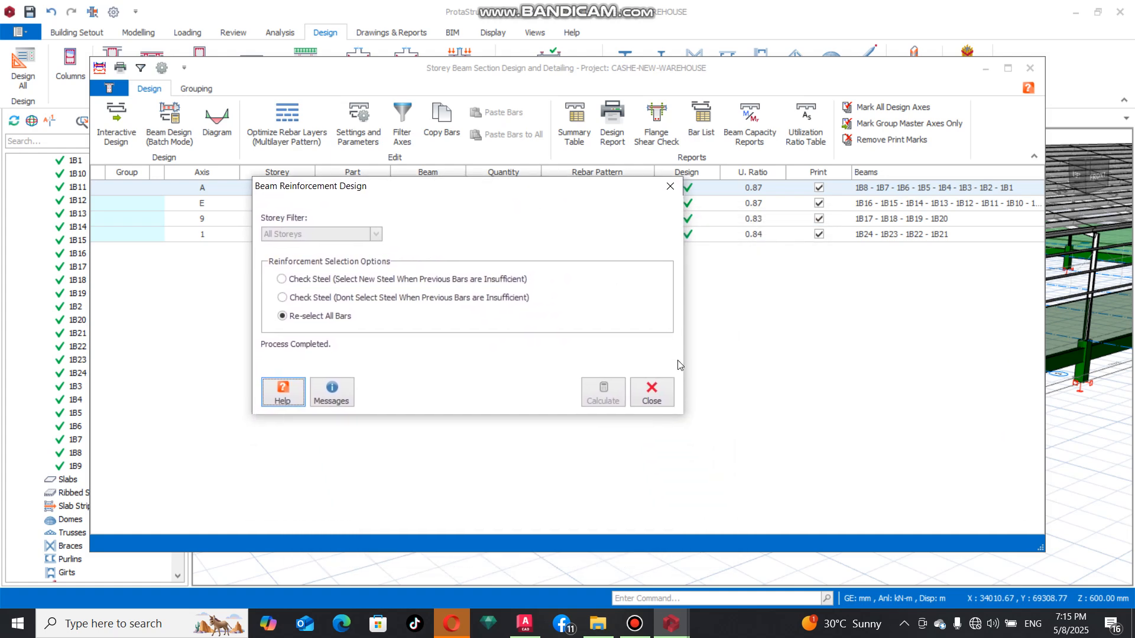
pyautogui.click(667, 391)
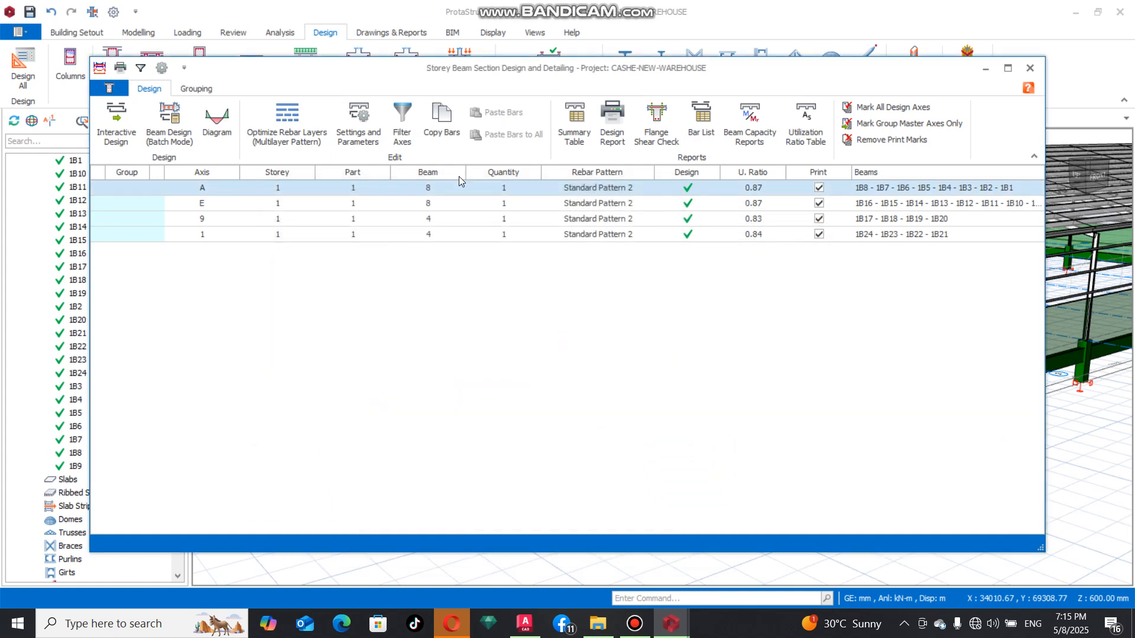
pyautogui.click(1029, 68)
# Run the steel column design check on all steel columns, review the results table and close it
pyautogui.scroll(-5, 481, 463)
pyautogui.scroll(2, 457, 454)
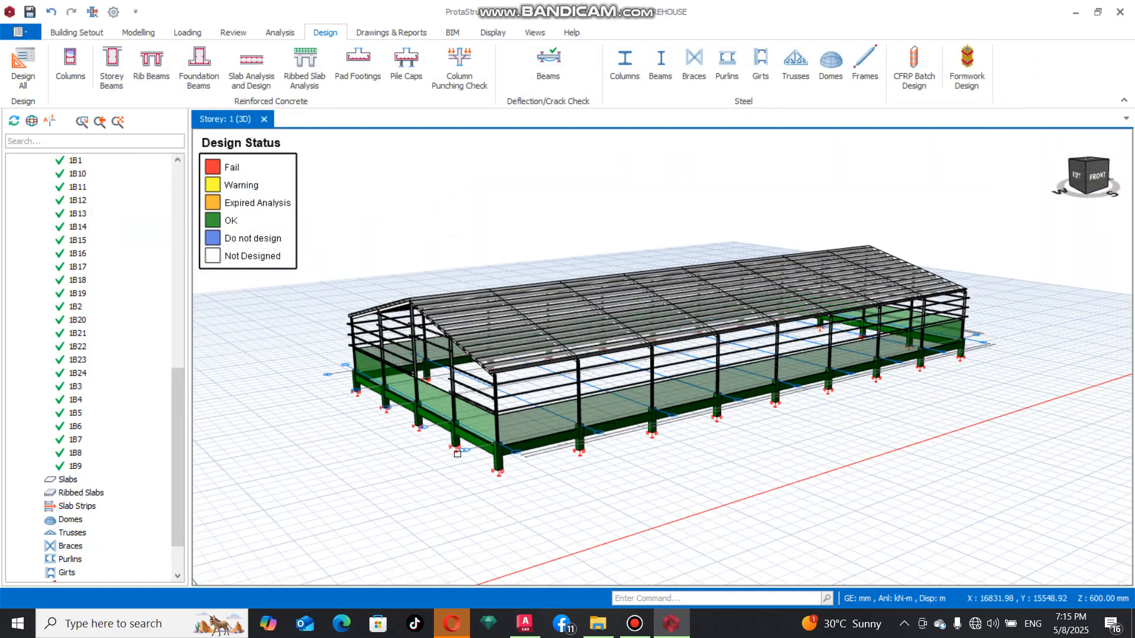
pyautogui.scroll(10, 458, 454)
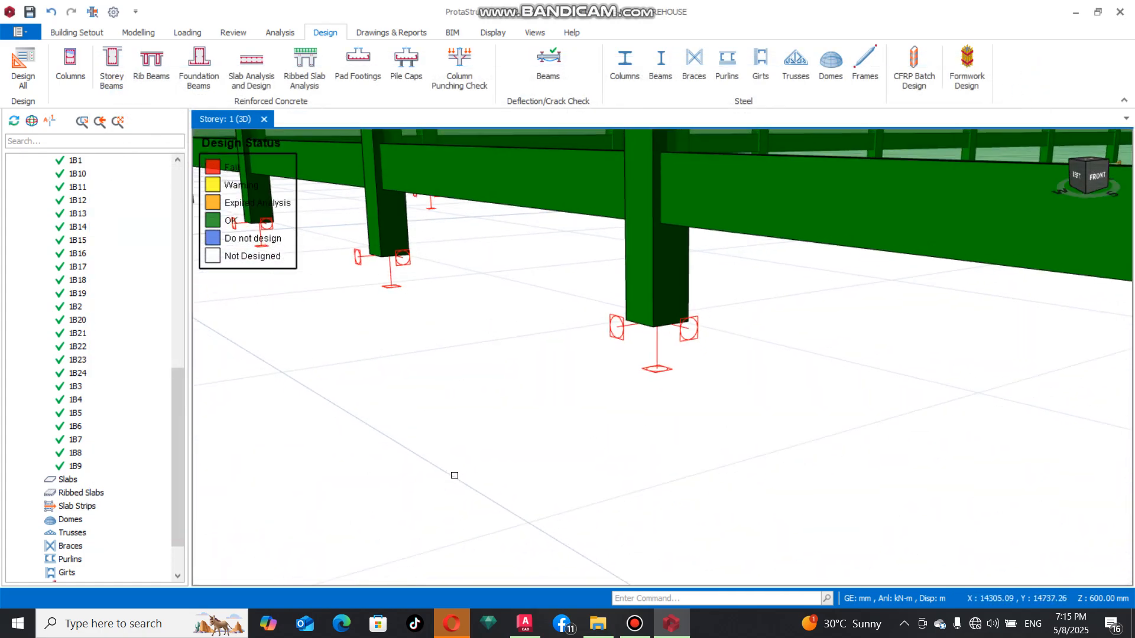
pyautogui.scroll(-7, 459, 466)
pyautogui.scroll(5, 455, 454)
pyautogui.moveTo(456, 453); pyautogui.dragTo(482, 441, button='middle')
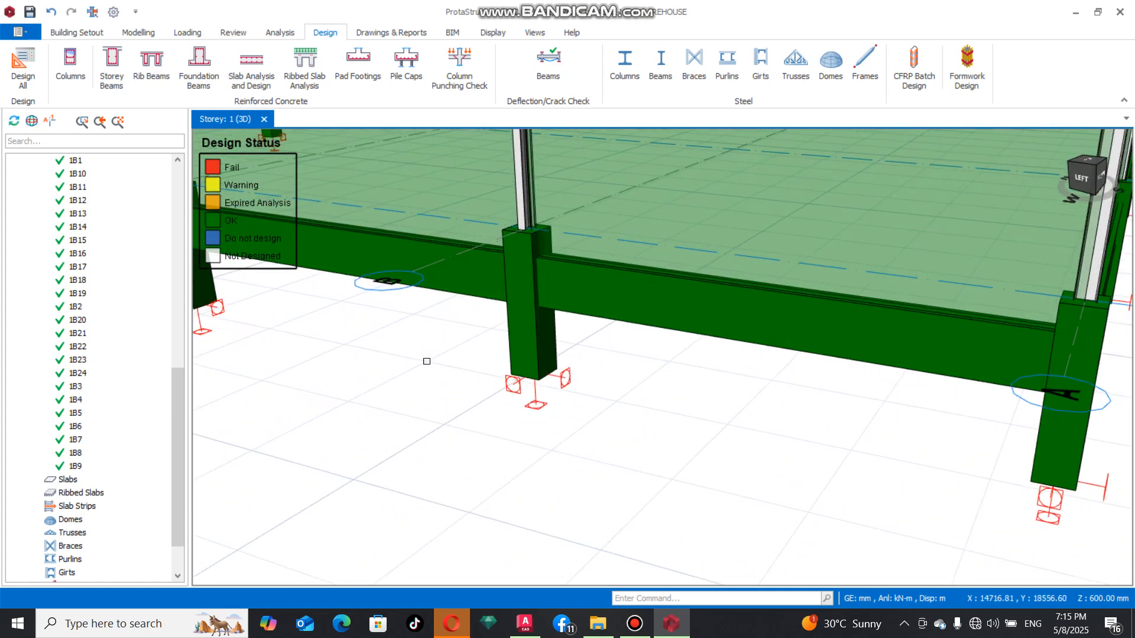
pyautogui.click(621, 61)
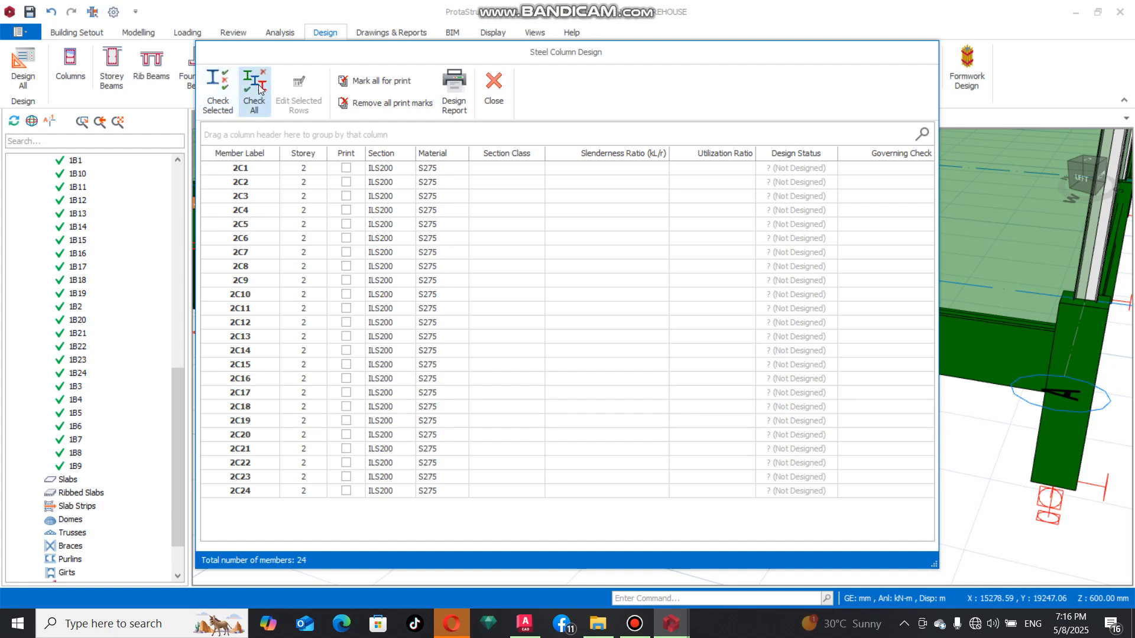
pyautogui.click(258, 89)
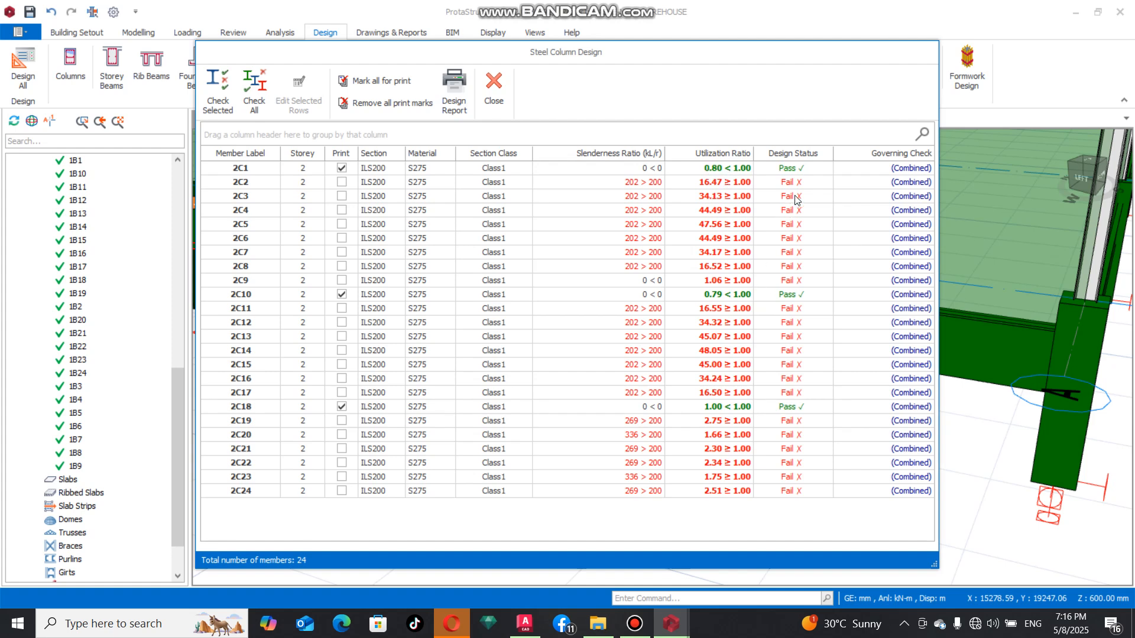
pyautogui.click(494, 86)
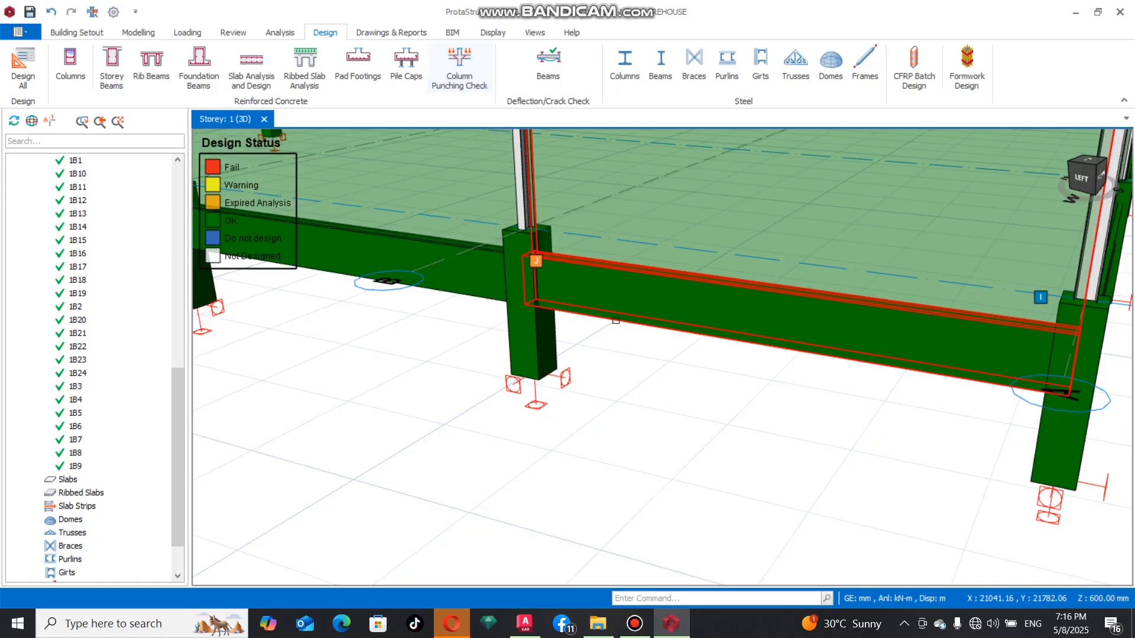
# Inspect the warehouse's concrete beams and columns, steel columns, roof frames and girts for their design status colours from all sides
pyautogui.scroll(-5, 592, 257)
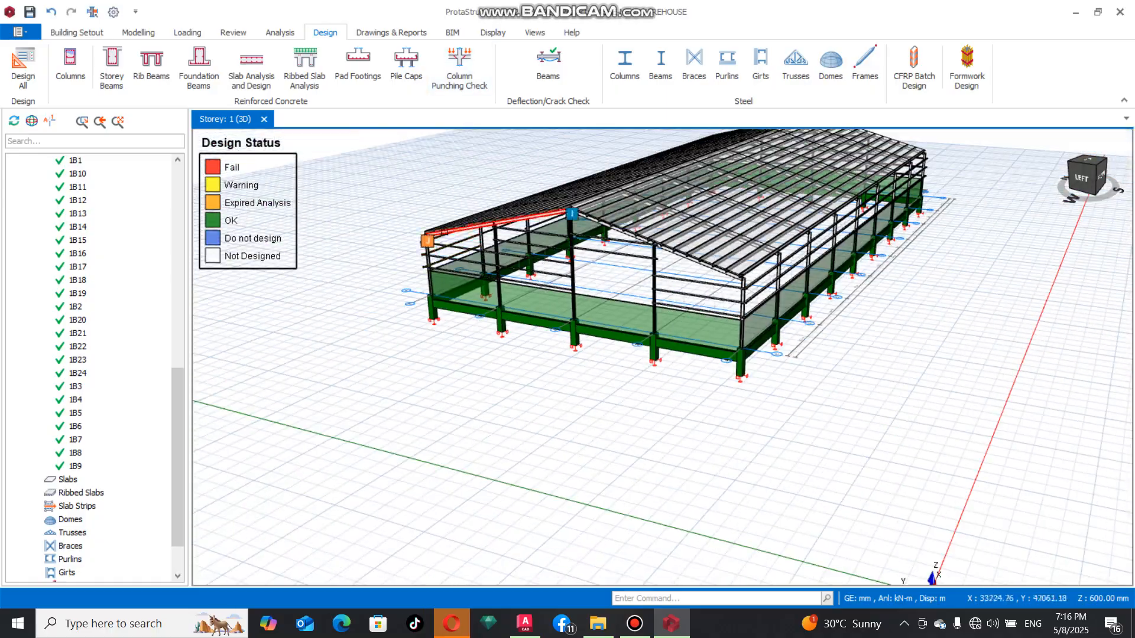
pyautogui.scroll(6, 428, 243)
pyautogui.moveTo(433, 241); pyautogui.dragTo(621, 249, button='middle')
pyautogui.scroll(-6, 638, 277)
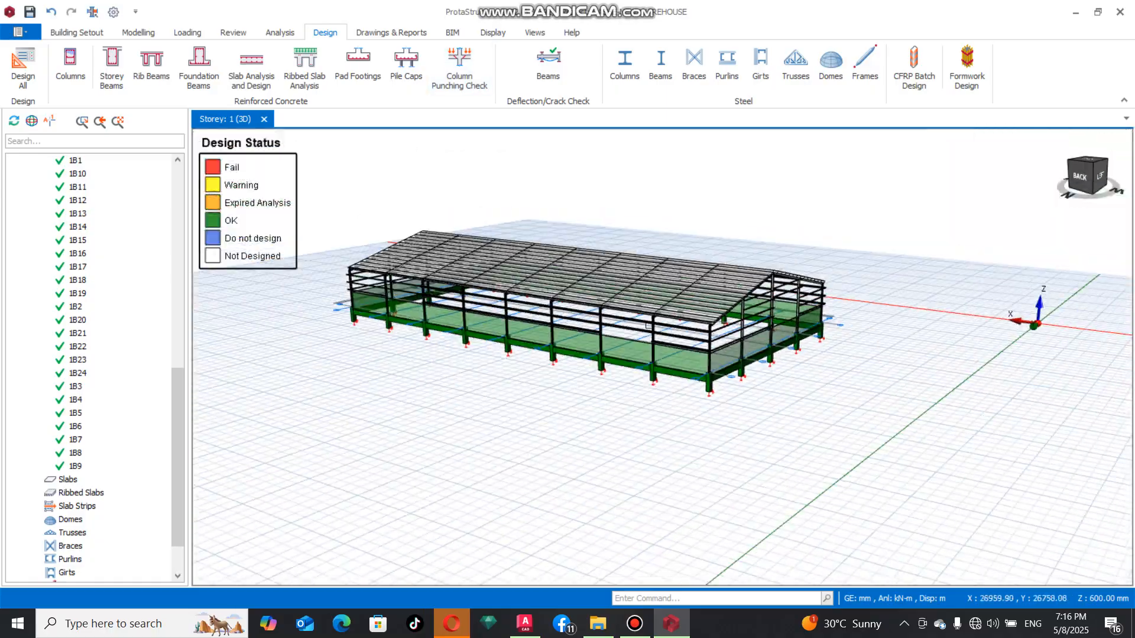
pyautogui.scroll(4, 441, 290)
pyautogui.moveTo(547, 352); pyautogui.dragTo(600, 365, button='middle')
pyautogui.scroll(-3, 597, 363)
pyautogui.scroll(7, 440, 325)
pyautogui.scroll(-4, 489, 320)
pyautogui.moveTo(493, 337); pyautogui.dragTo(680, 293, button='middle')
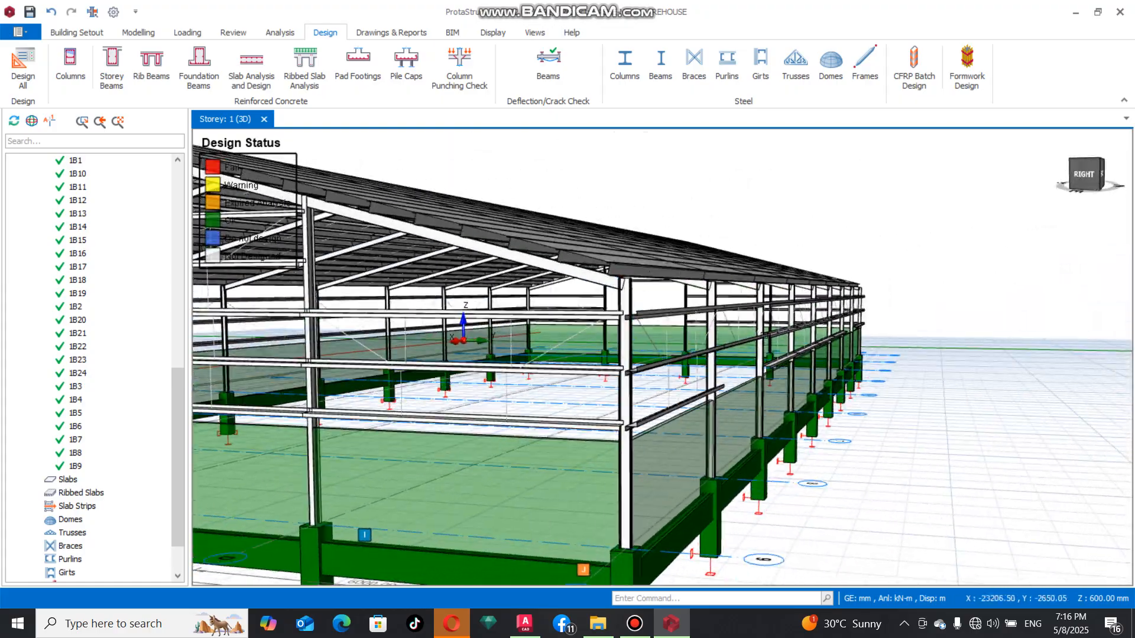
pyautogui.scroll(-6, 645, 313)
pyautogui.scroll(5, 597, 317)
pyautogui.scroll(4, 591, 343)
pyautogui.scroll(-2, 586, 366)
pyautogui.scroll(2, 580, 385)
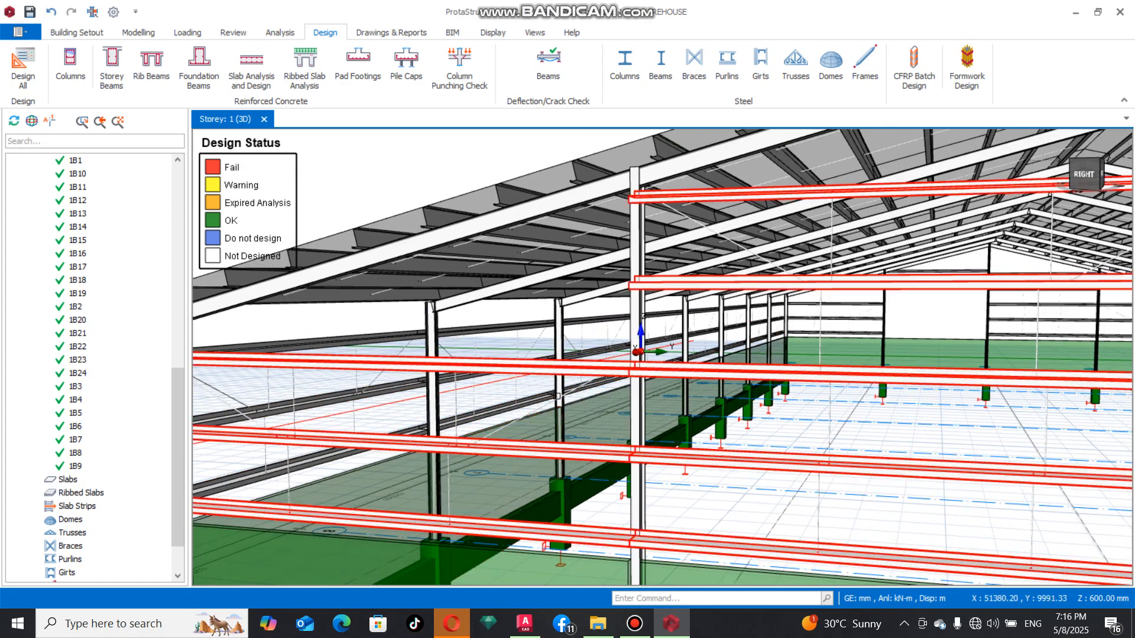
pyautogui.scroll(-5, 589, 367)
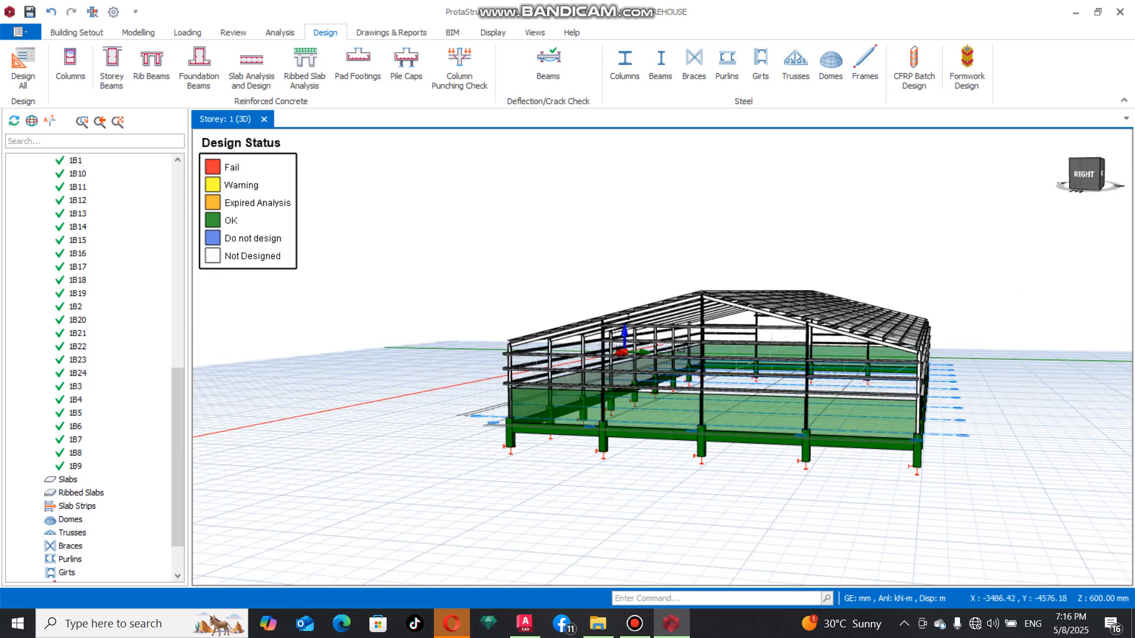
pyautogui.scroll(5, 739, 366)
pyautogui.scroll(-2, 761, 360)
pyautogui.scroll(-4, 762, 360)
pyautogui.moveTo(952, 382); pyautogui.dragTo(500, 376, button='middle')
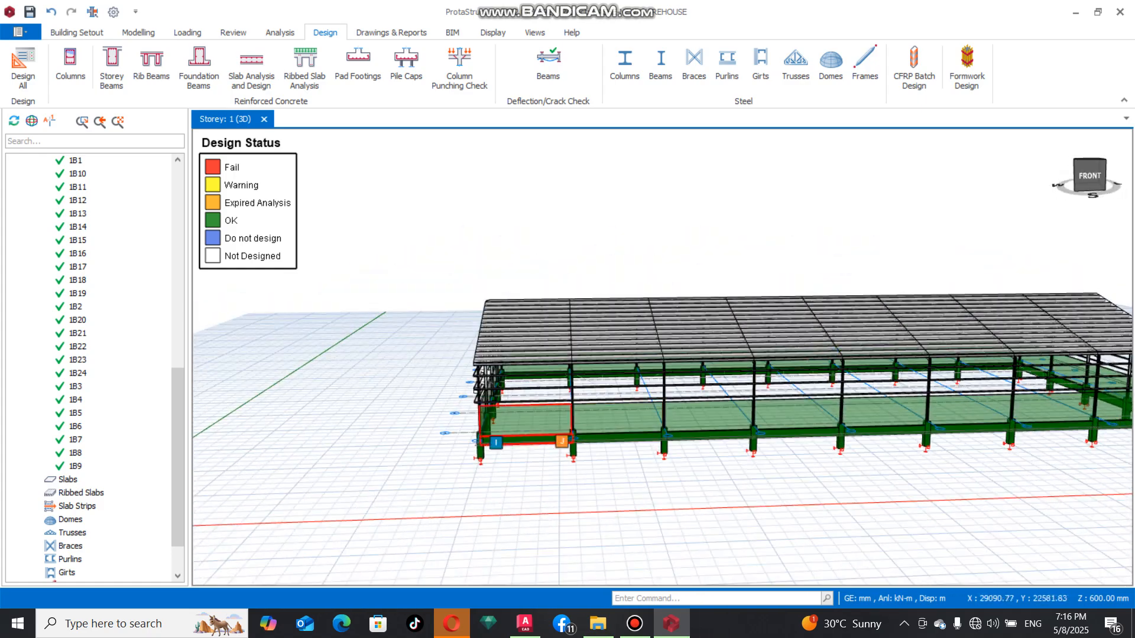
pyautogui.scroll(4, 500, 376)
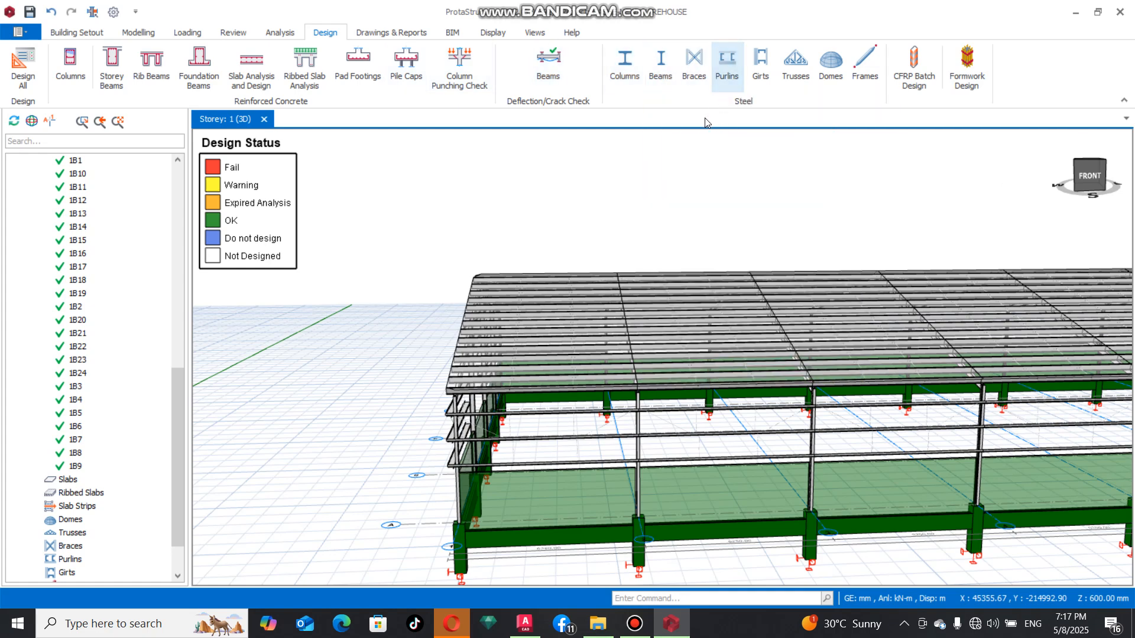
# Run the steel beam design check on all steel beams, review the results table and close it
pyautogui.click(665, 61)
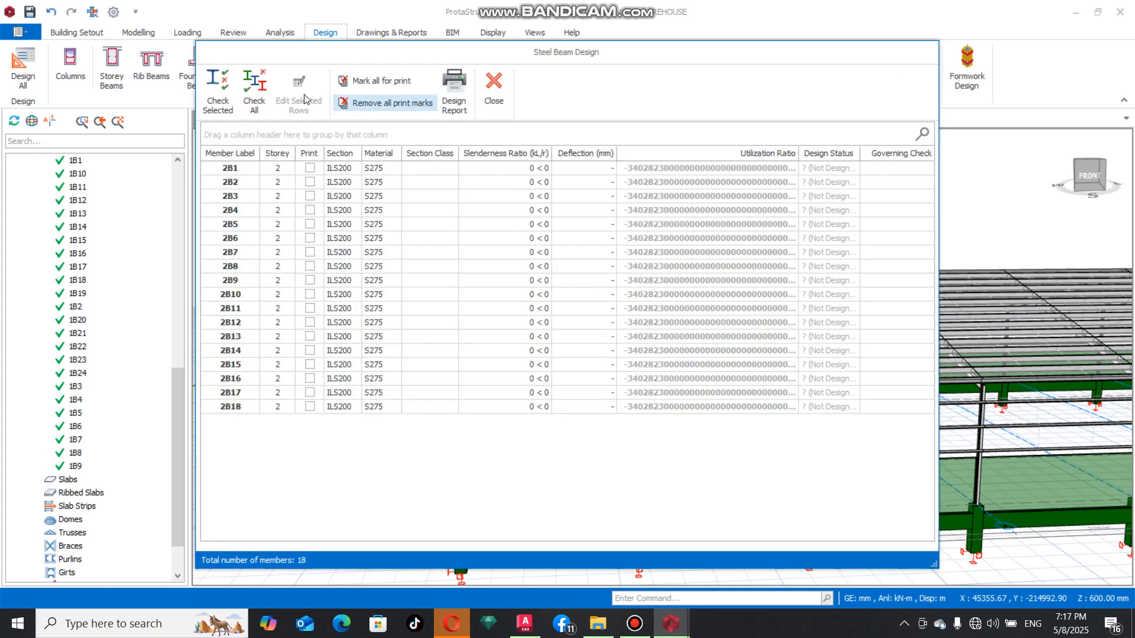
pyautogui.click(259, 99)
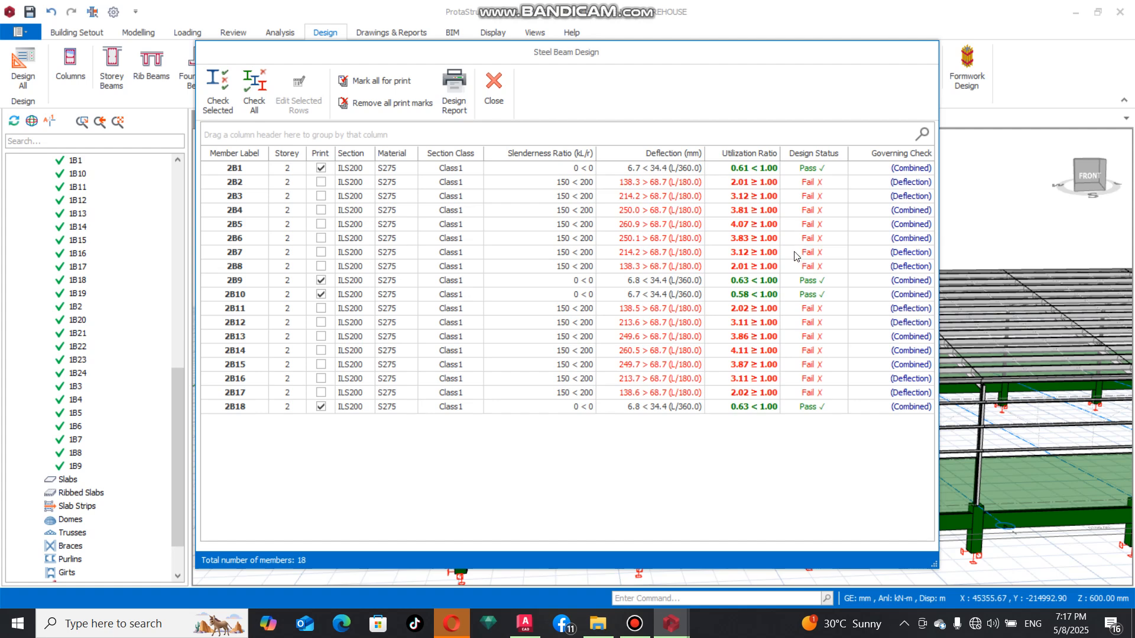
pyautogui.click(505, 89)
pyautogui.scroll(-4, 575, 284)
pyautogui.scroll(5, 502, 309)
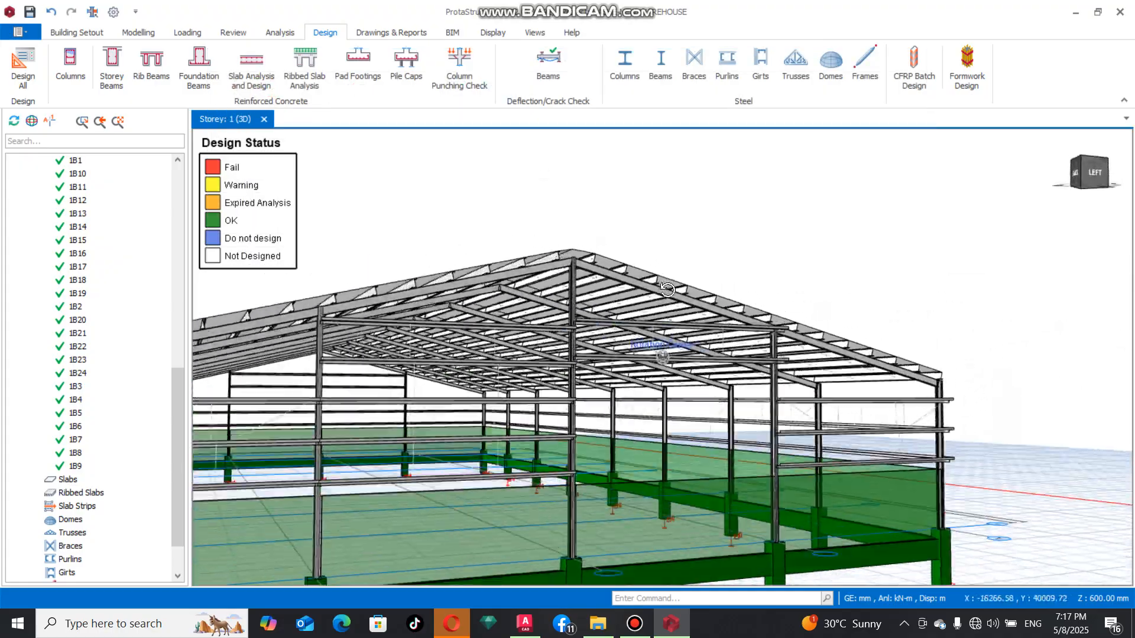